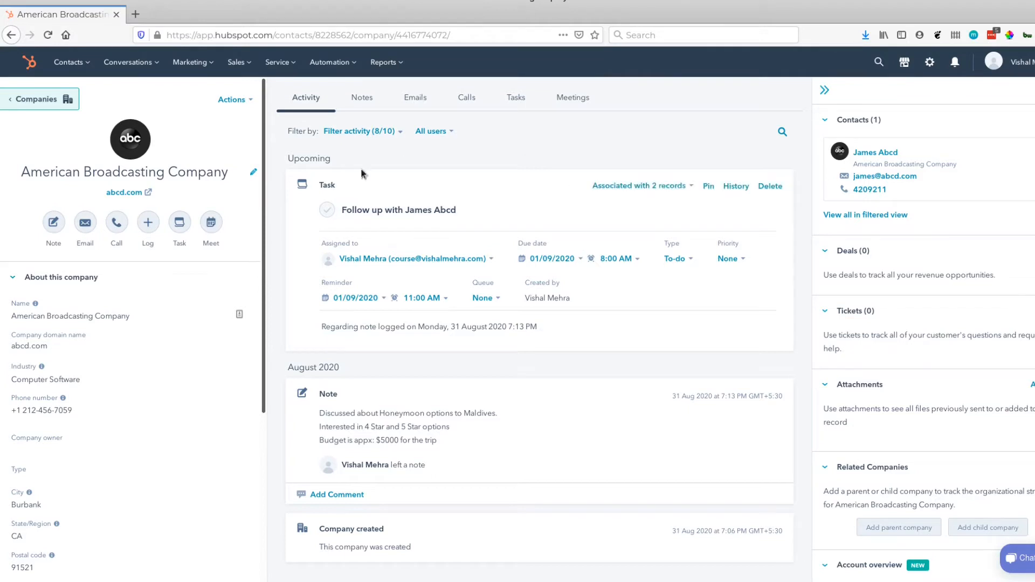
# Open the conversations inbox from the American Broadcasting Company record
pyautogui.click(136, 62)
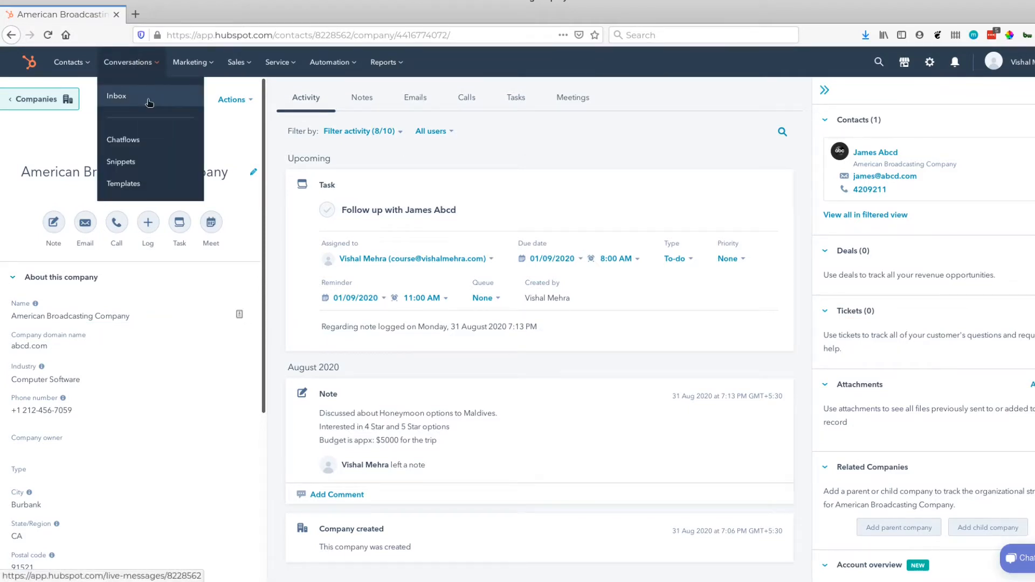
pyautogui.click(136, 63)
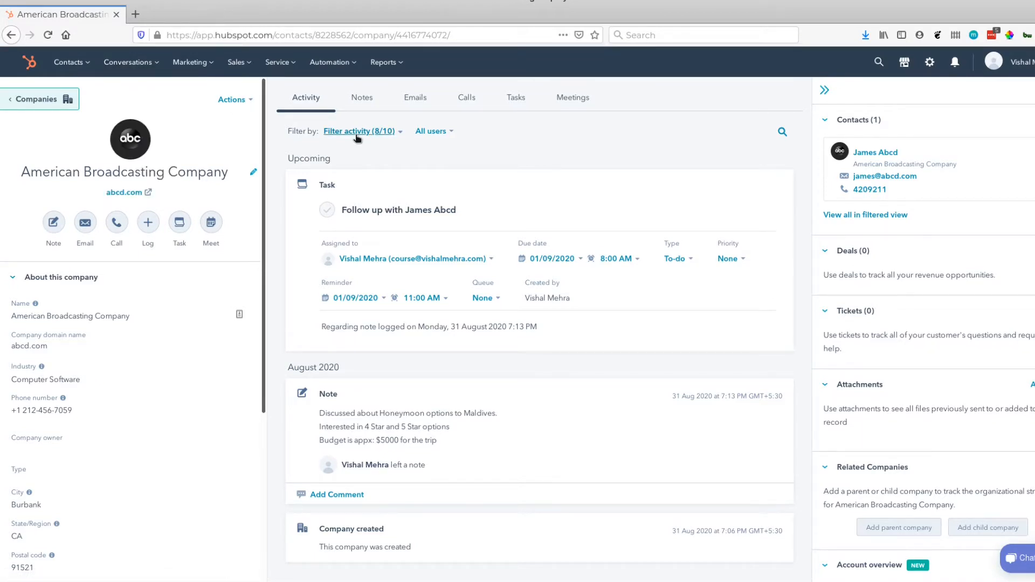
pyautogui.click(135, 63)
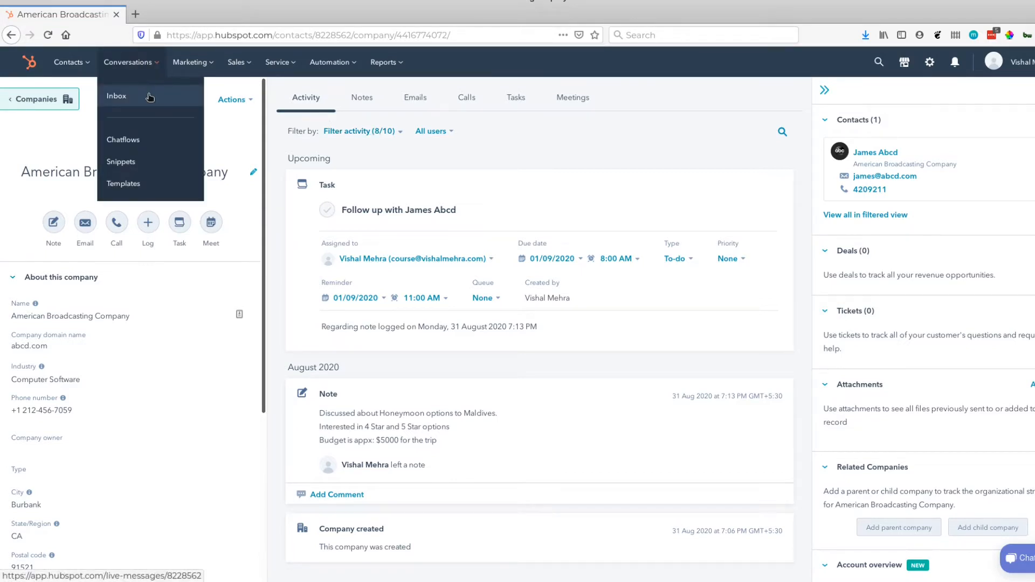
pyautogui.click(149, 97)
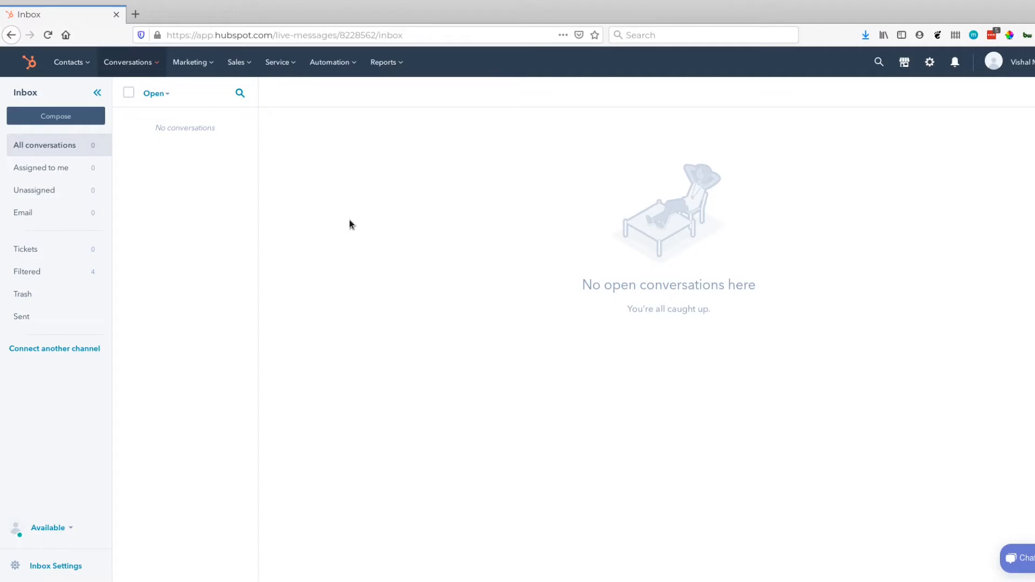
# Open the Aug 25 email "The Sales Cycle: Objection, your honor" among the filtered conversations, read it in full and unmark it as spam
pyautogui.click(38, 274)
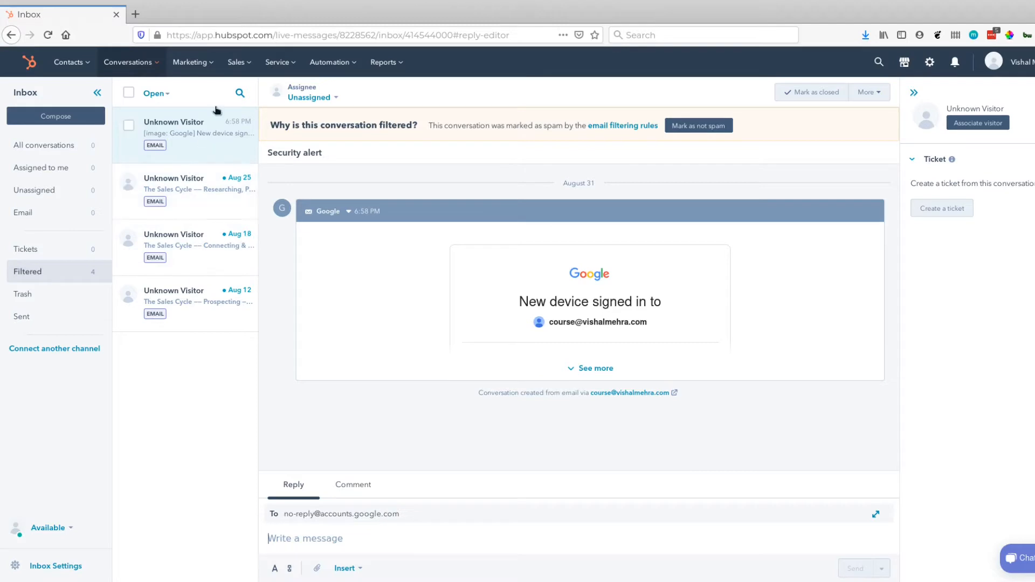
pyautogui.click(193, 187)
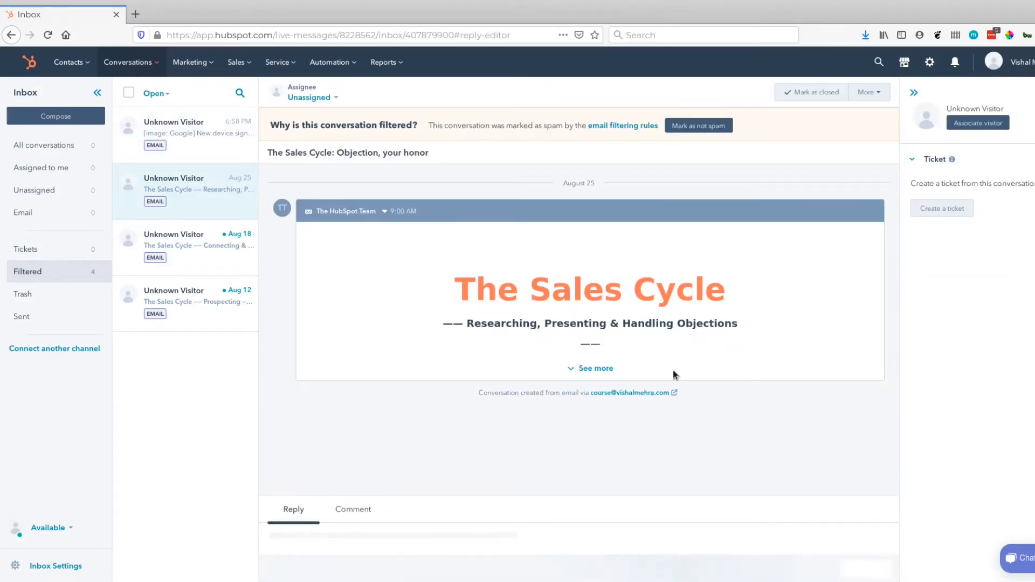
pyautogui.click(589, 369)
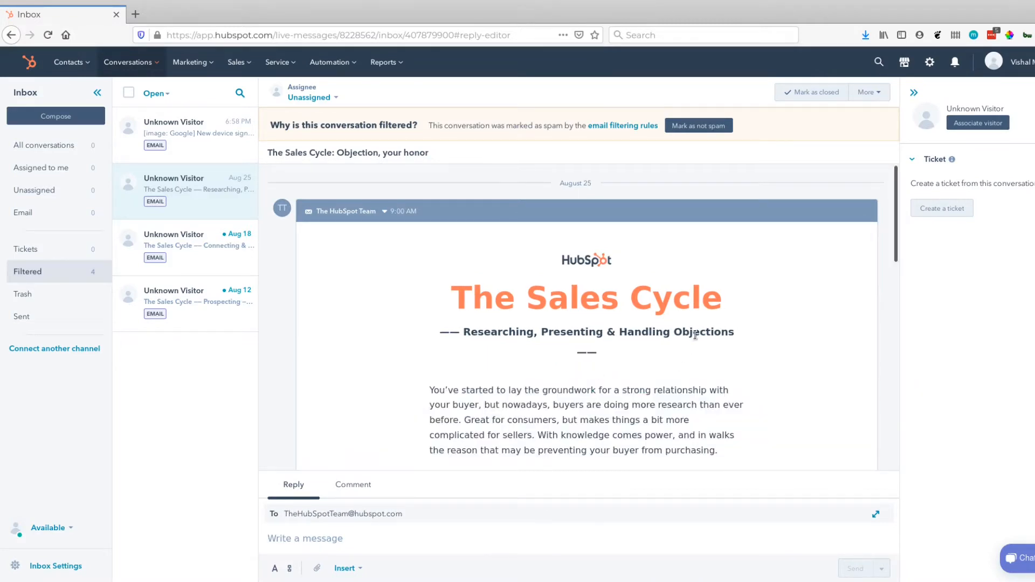
pyautogui.scroll(-2, 693, 339)
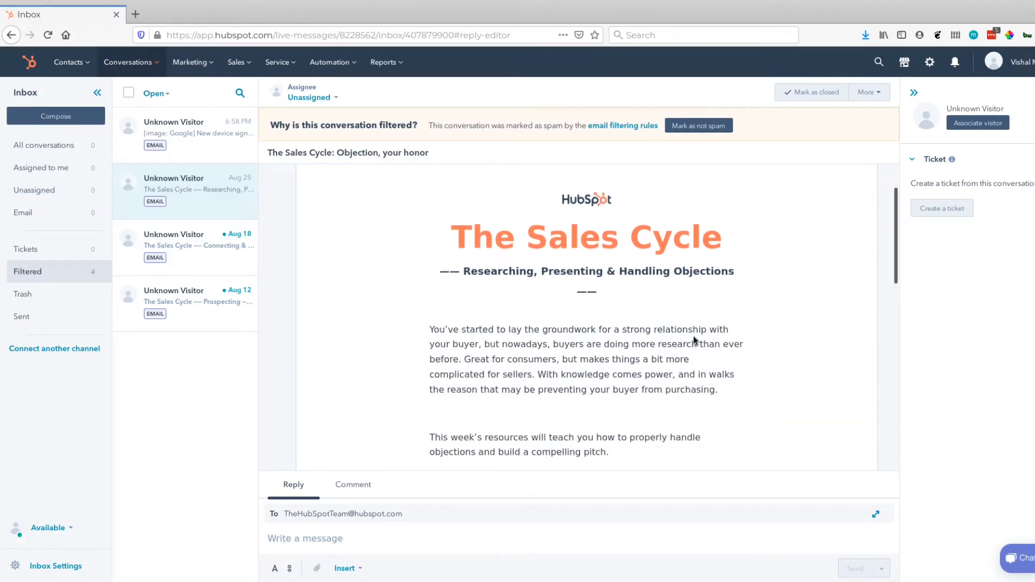
pyautogui.scroll(-10, 693, 335)
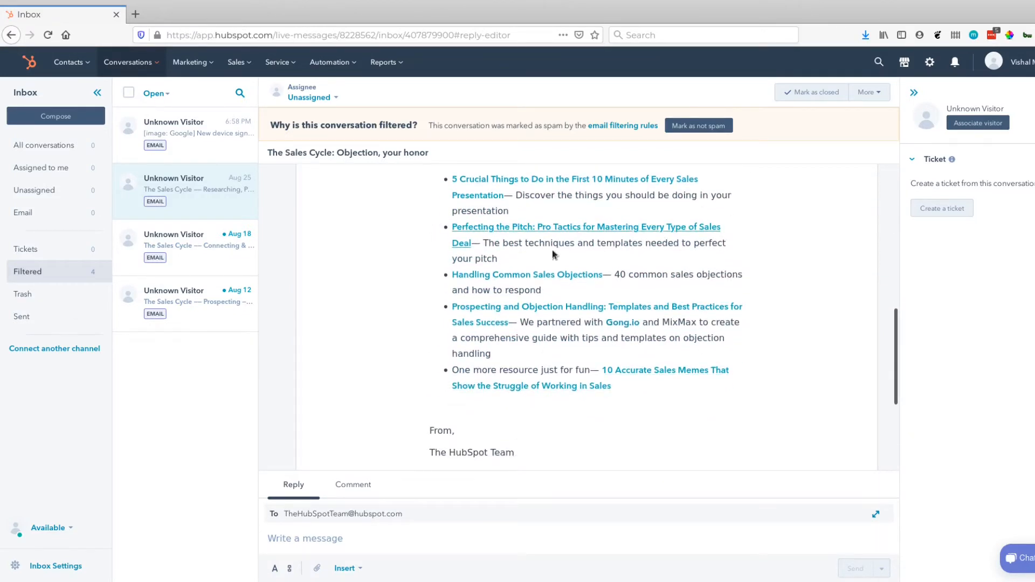
pyautogui.scroll(15, 593, 283)
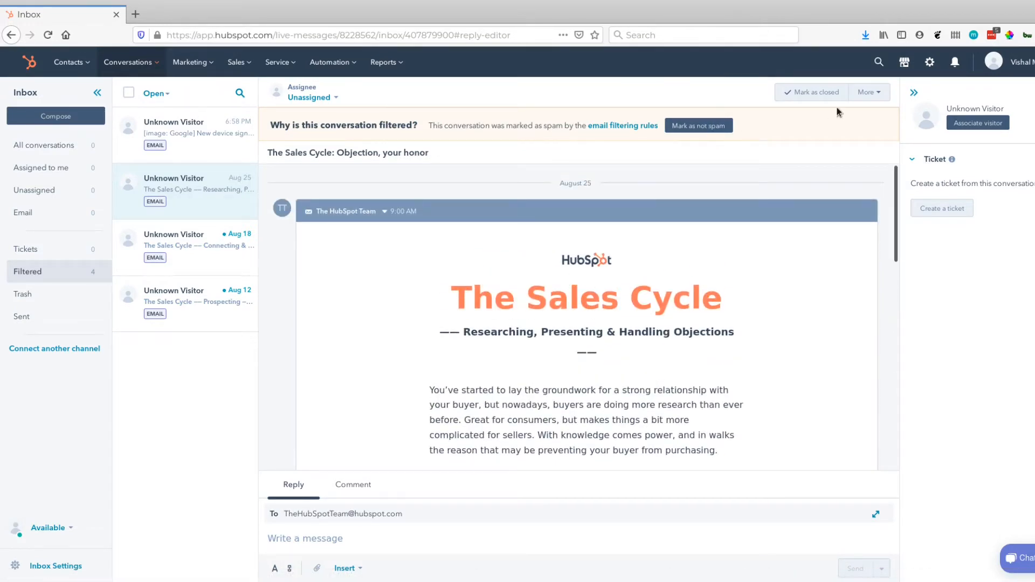
pyautogui.click(864, 93)
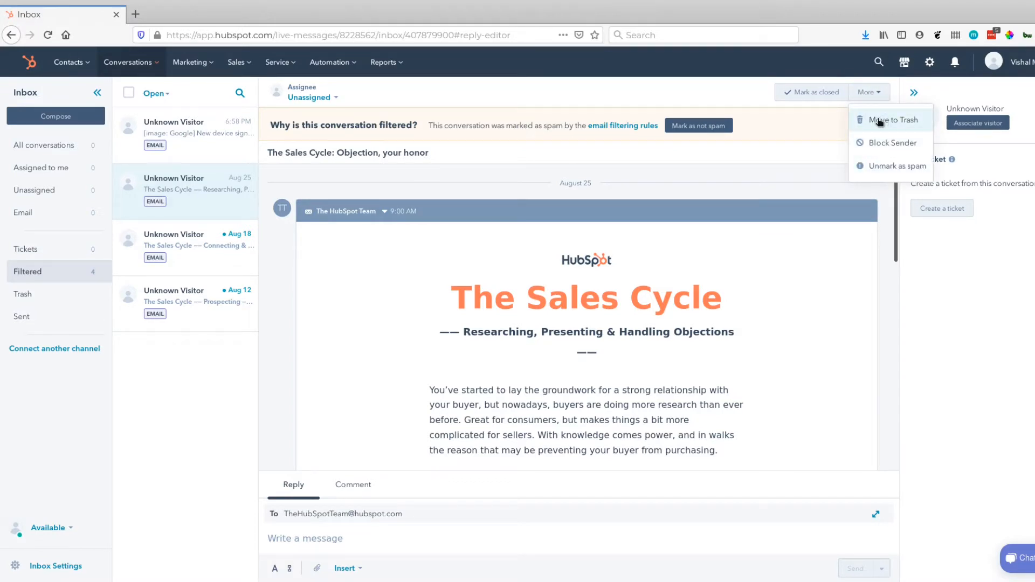
pyautogui.click(877, 165)
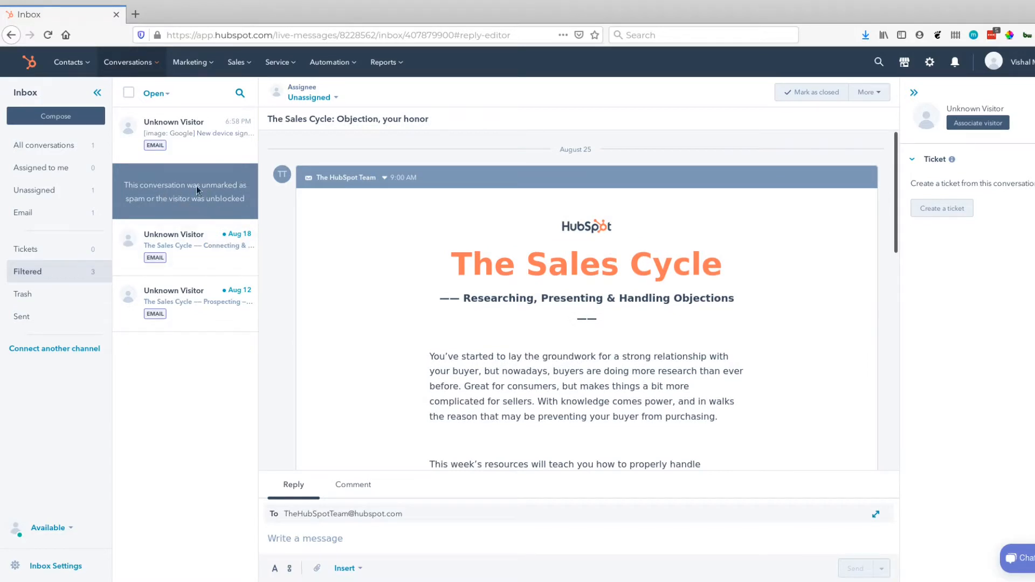
# Open the restored email under all conversations and examine its full content, the sender's contact details and their other conversations
pyautogui.click(58, 144)
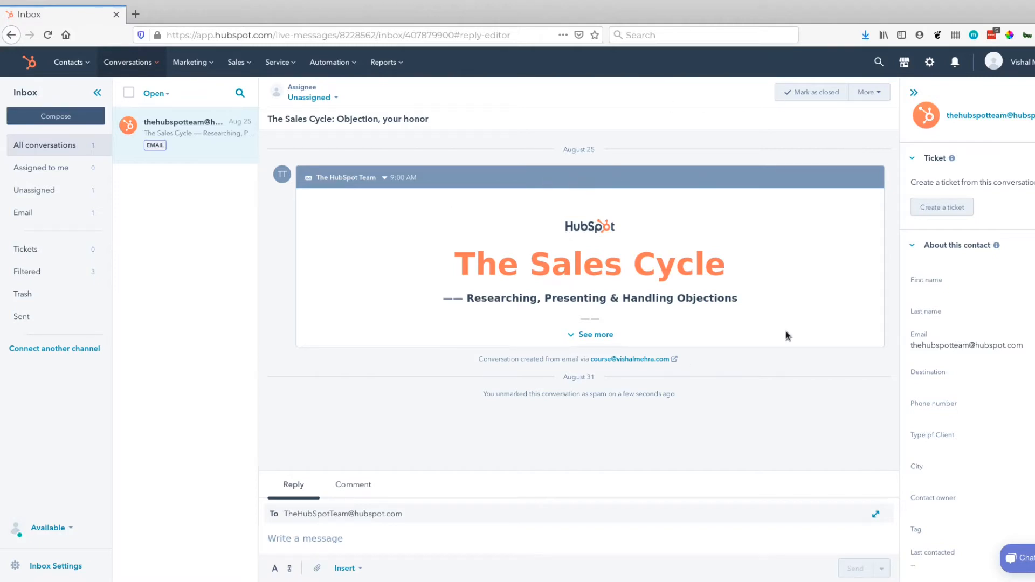
pyautogui.click(941, 283)
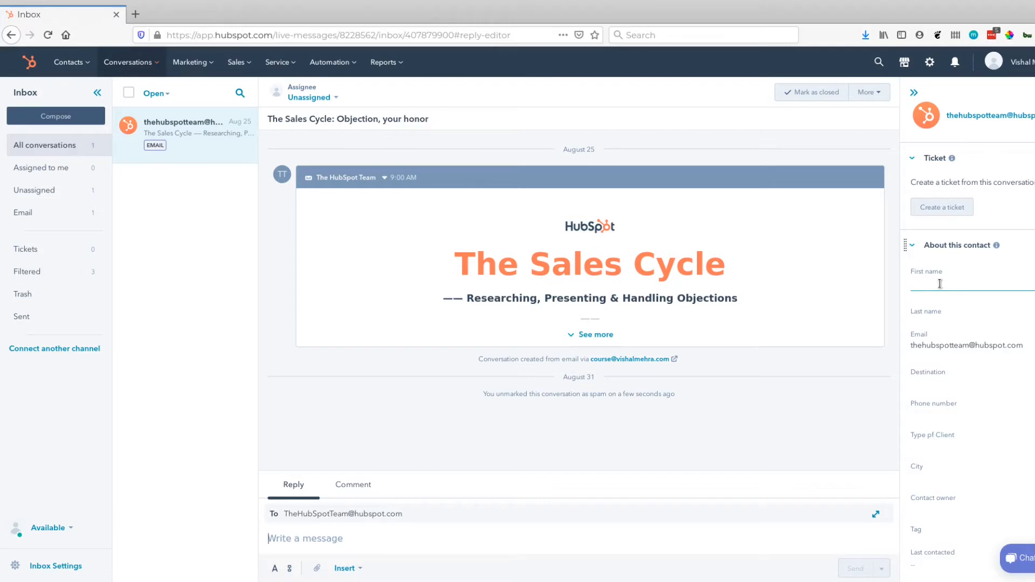
pyautogui.click(587, 336)
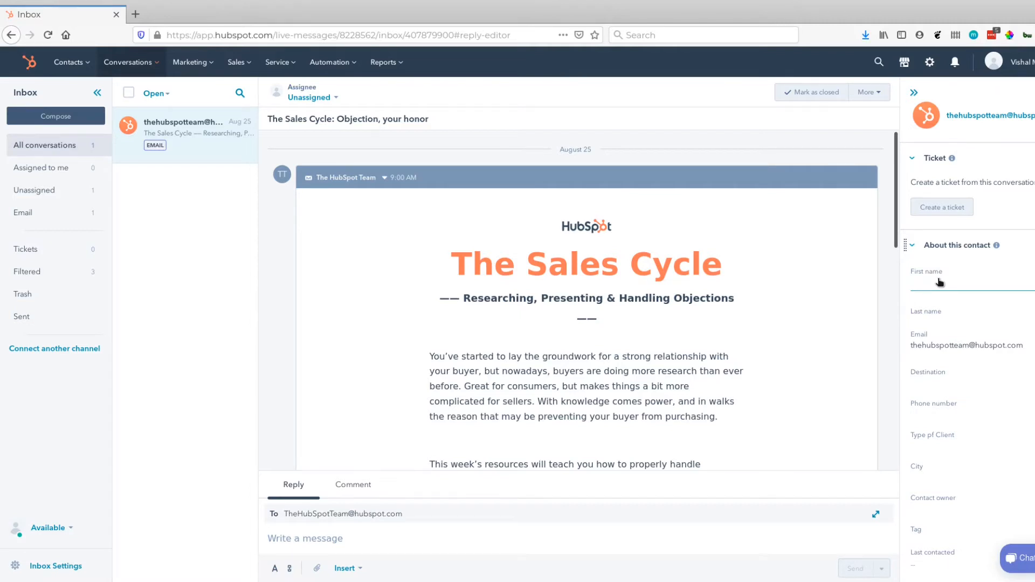
pyautogui.scroll(-5, 971, 334)
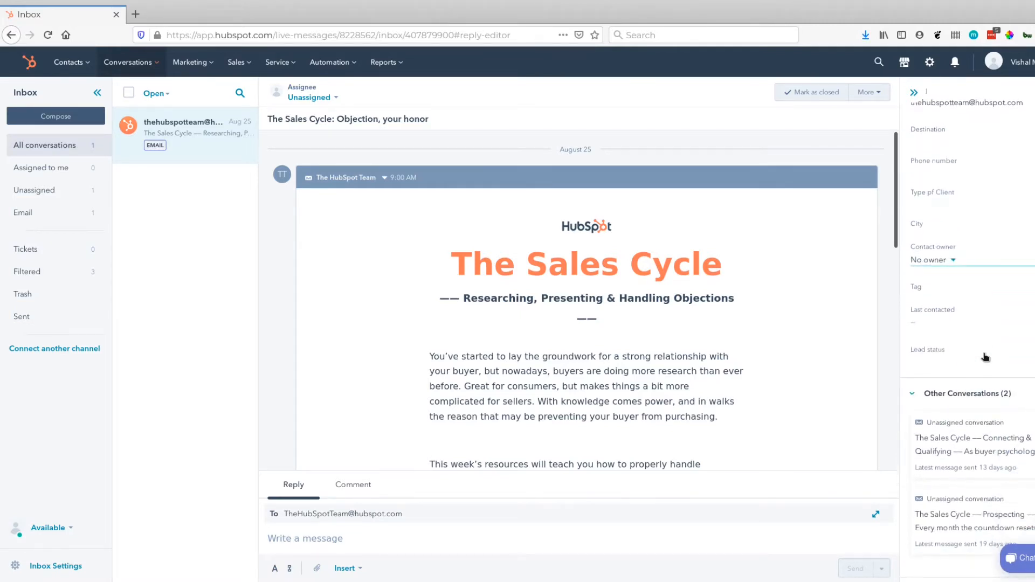
pyautogui.scroll(-3, 733, 365)
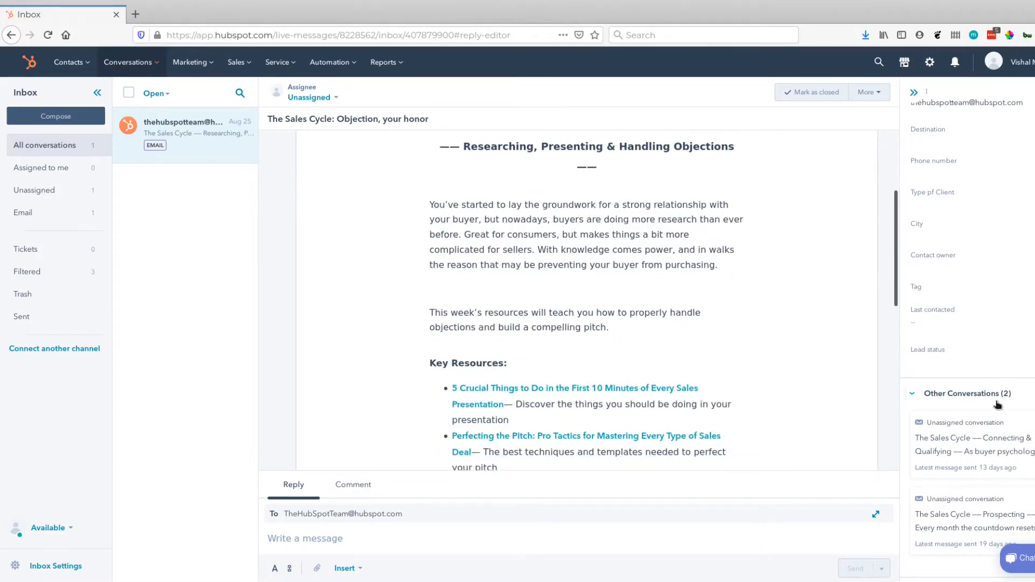
pyautogui.scroll(3, 977, 312)
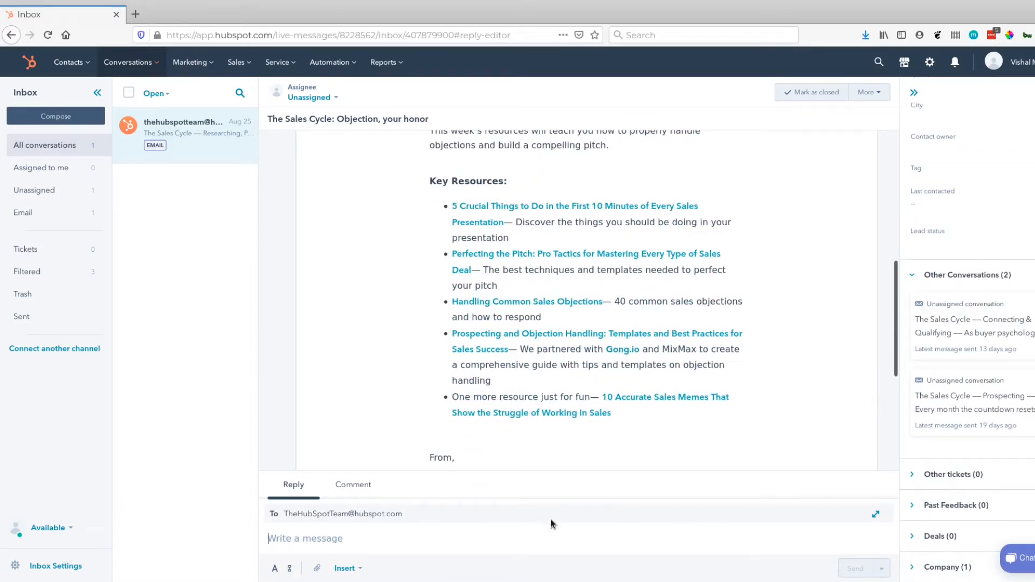
pyautogui.scroll(1, 990, 373)
pyautogui.scroll(6, 989, 372)
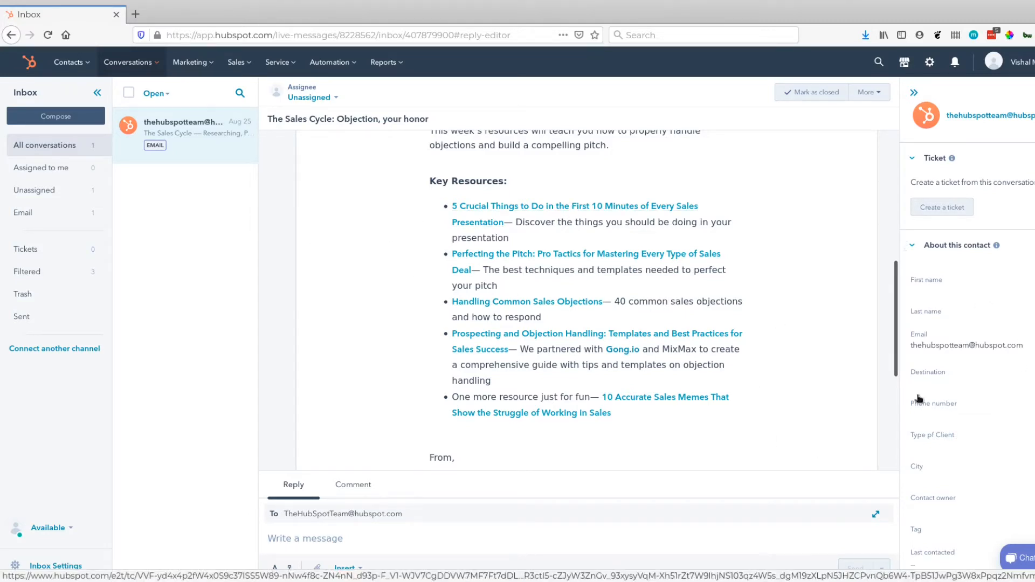
pyautogui.scroll(6, 475, 242)
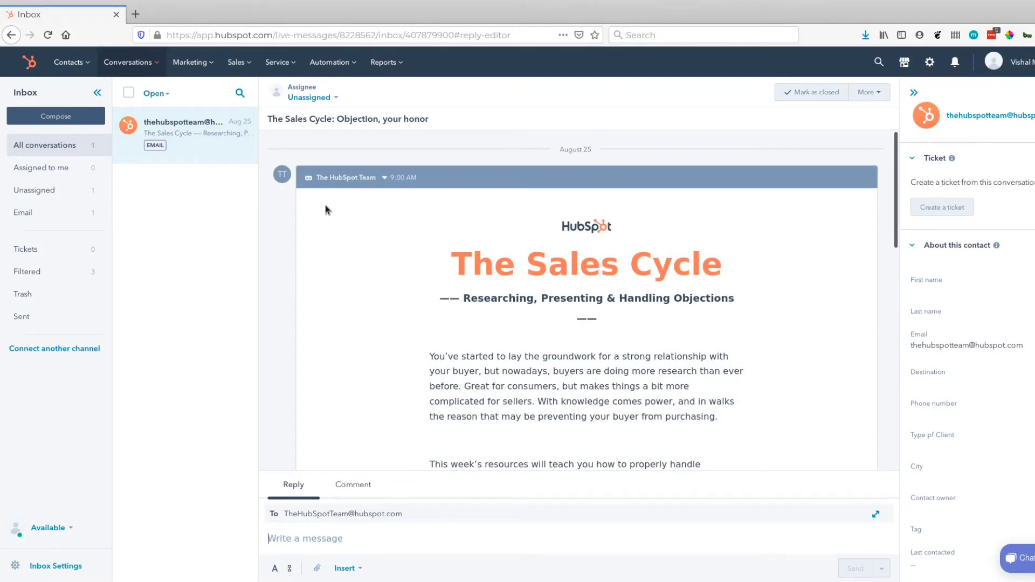
# Assign the Sales Cycle conversation to the available user
pyautogui.click(331, 98)
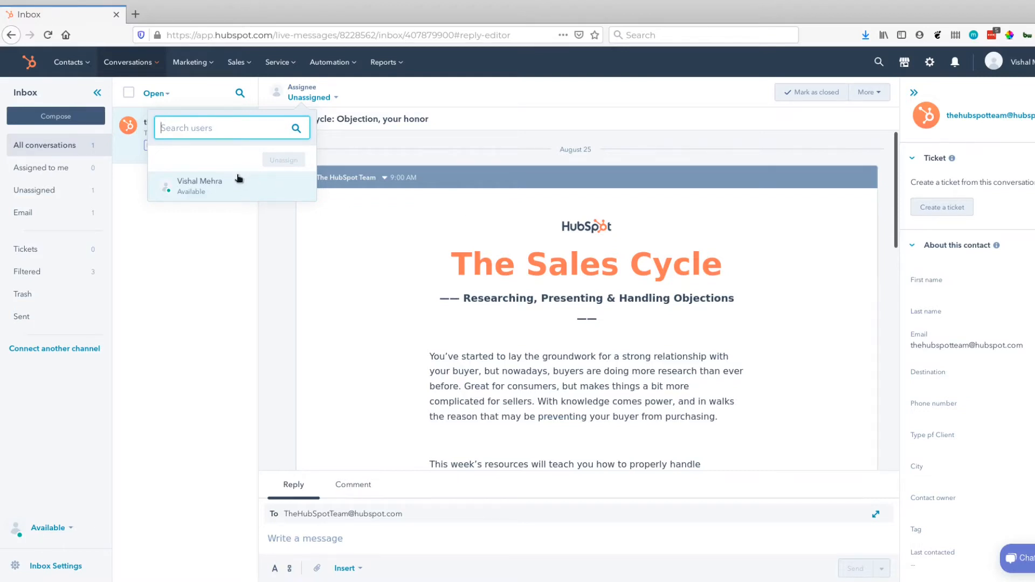
pyautogui.click(239, 178)
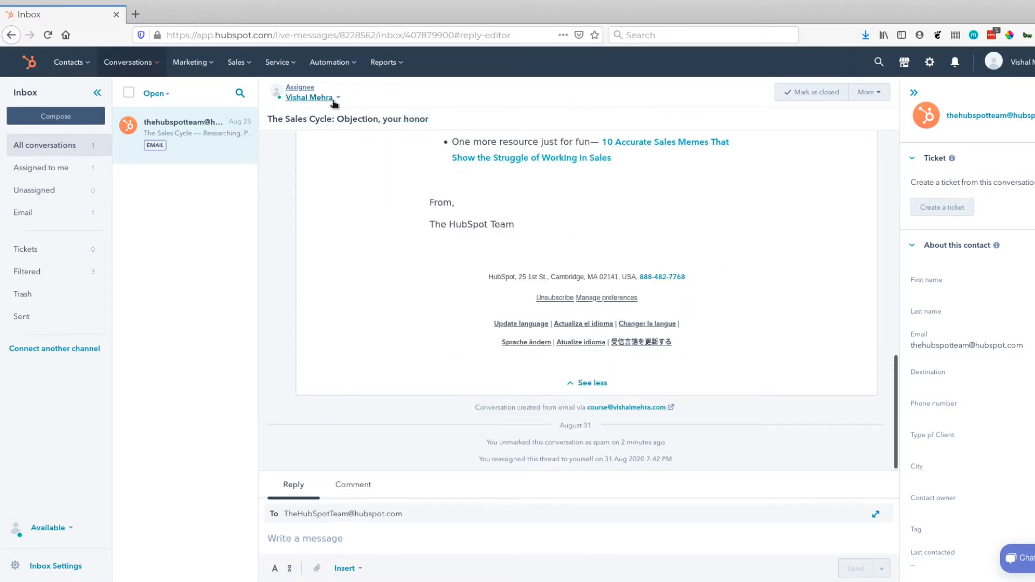
pyautogui.scroll(15, 620, 198)
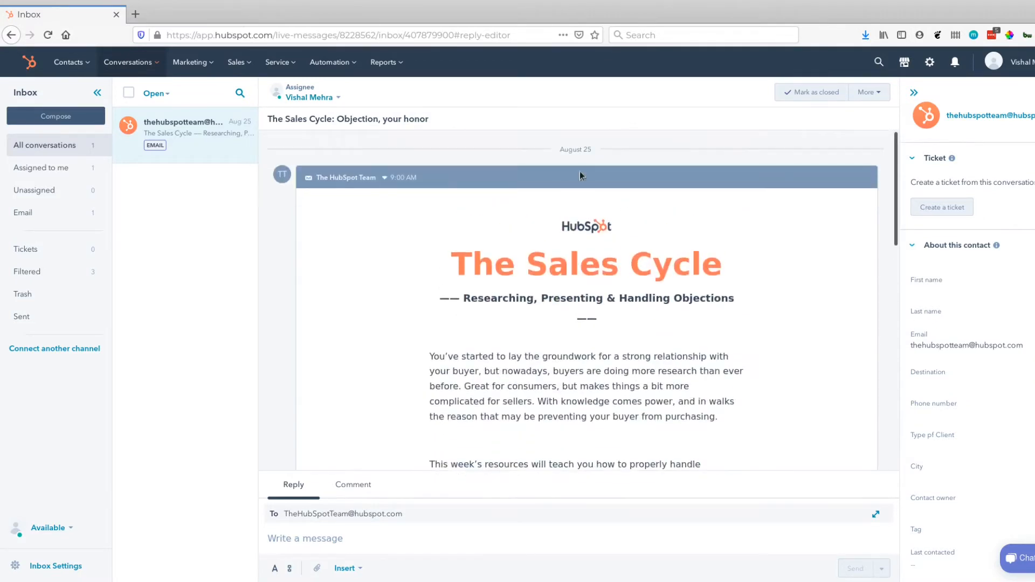
# Check the conversation's additional actions and view it under the Email and Assigned to me lists
pyautogui.click(882, 94)
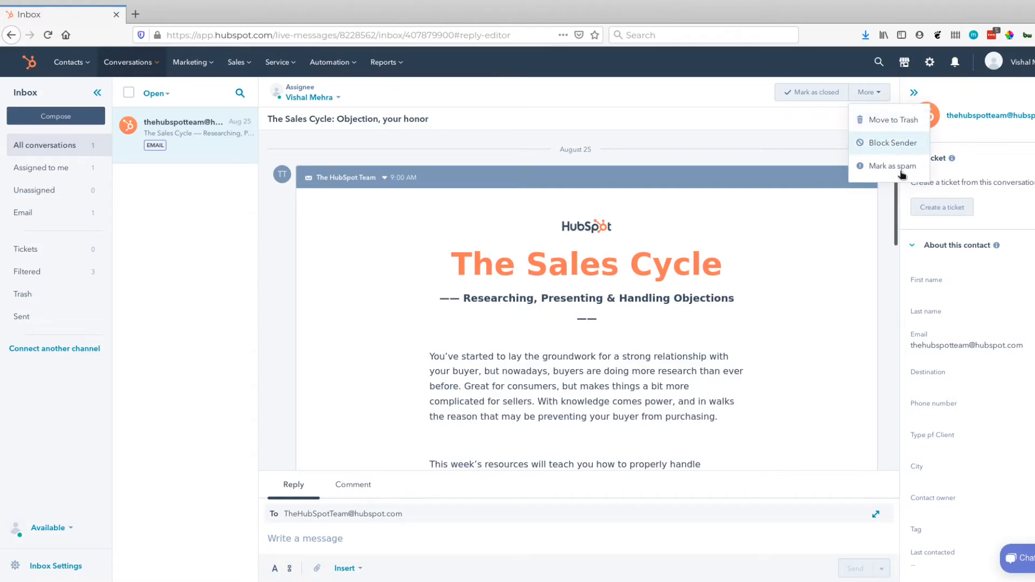
pyautogui.click(664, 131)
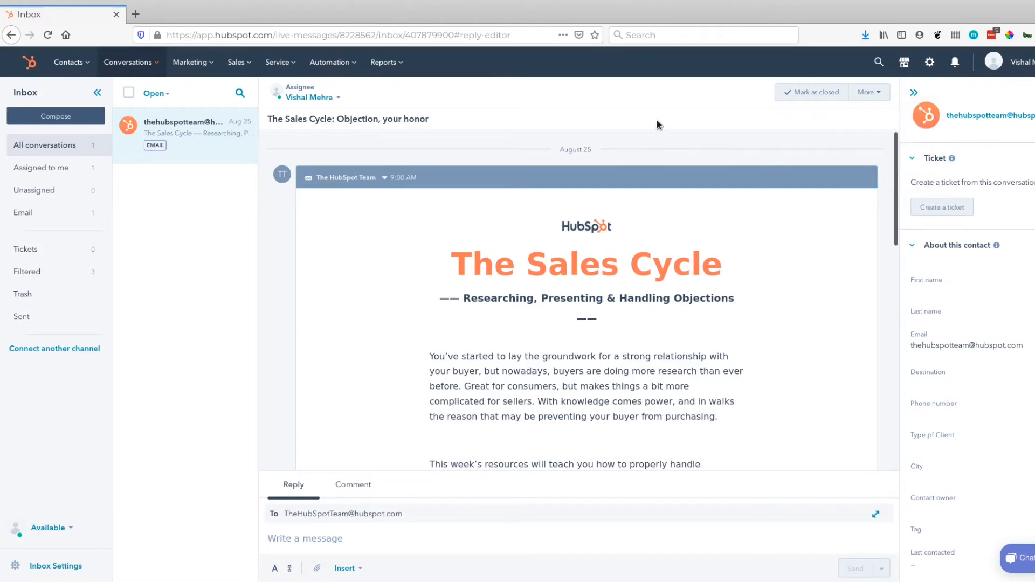
pyautogui.click(59, 220)
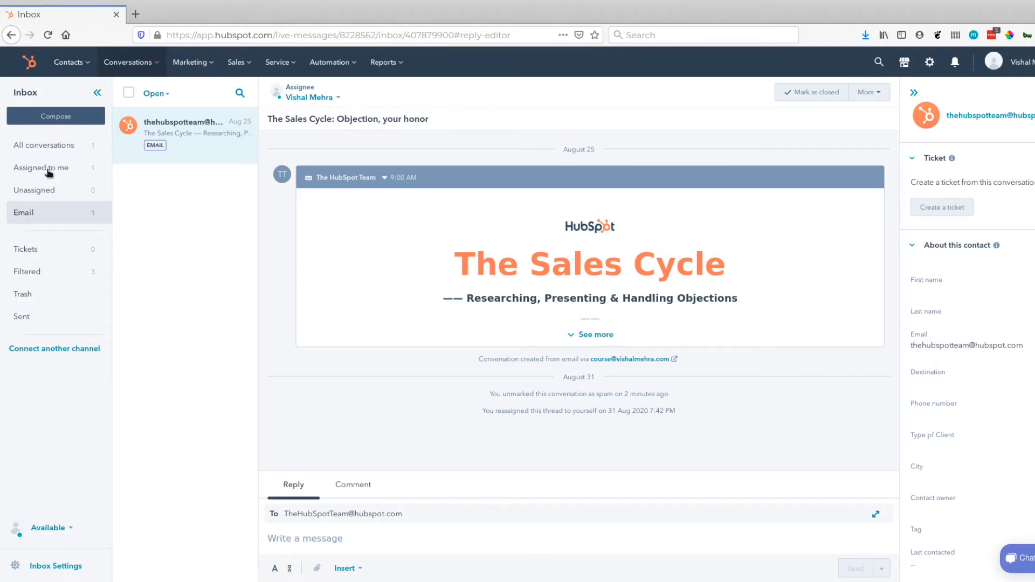
pyautogui.click(58, 169)
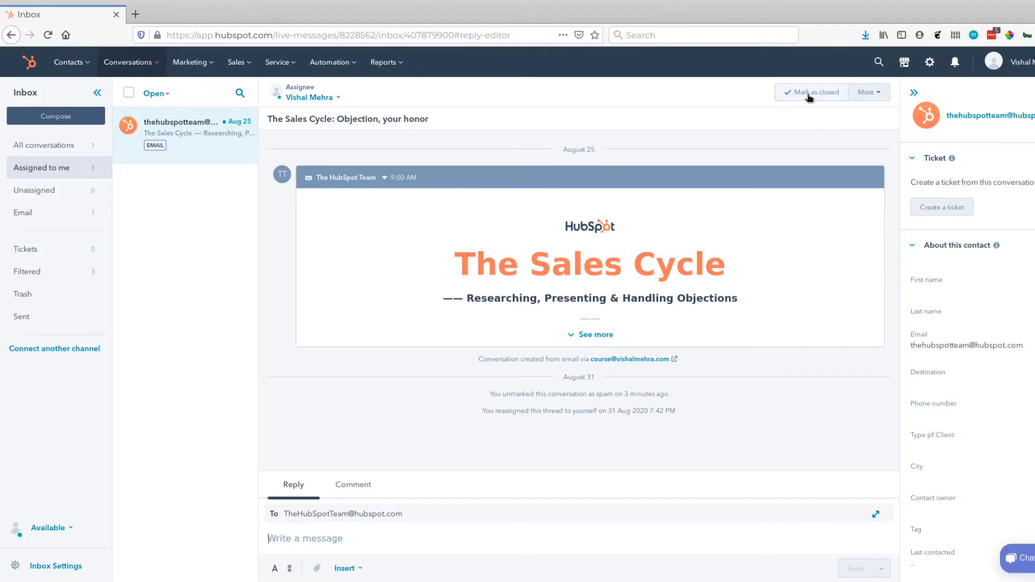
pyautogui.click(871, 93)
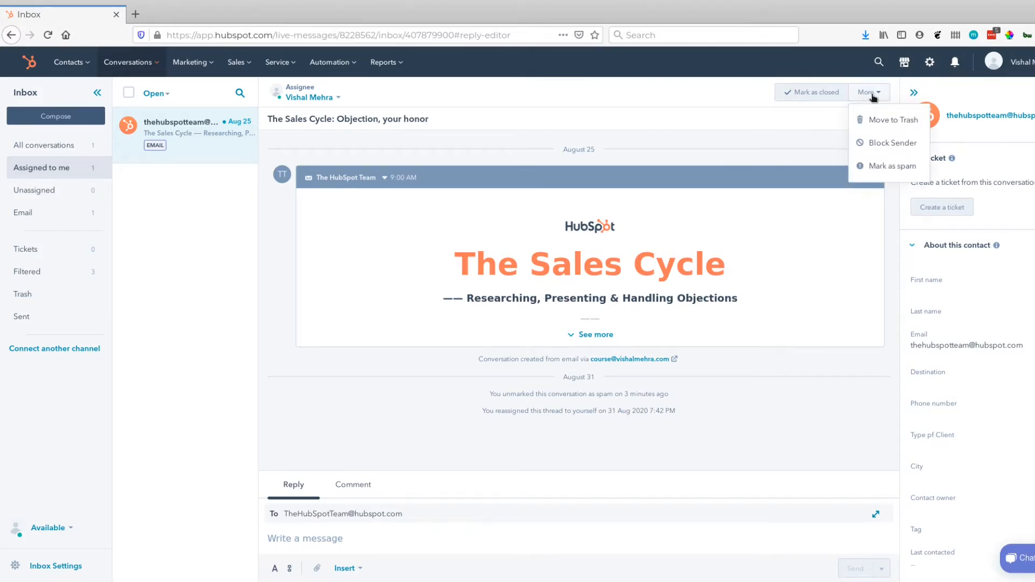
pyautogui.click(698, 120)
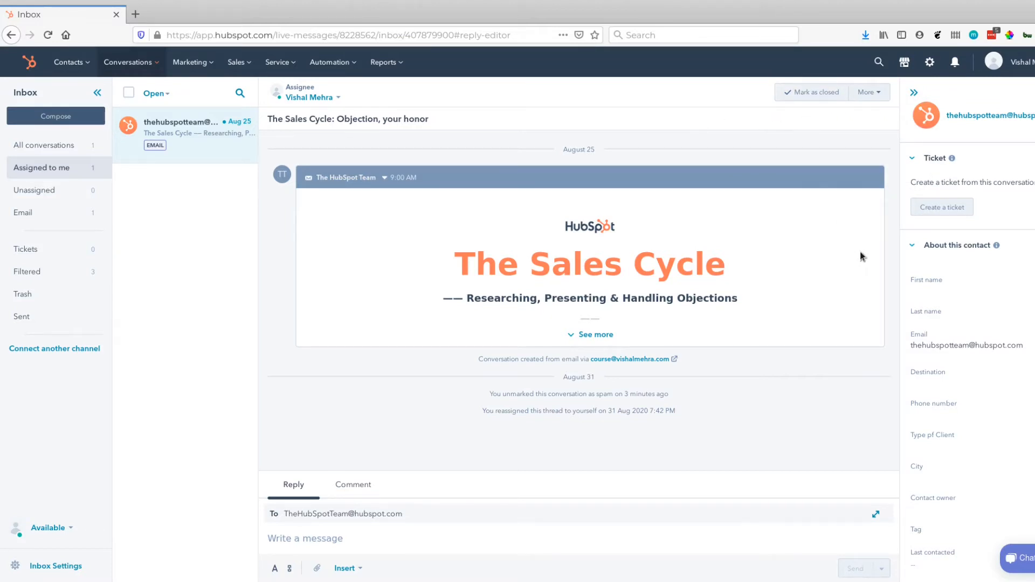
# Examine the contact's other conversations and related records, and expand the Deals section
pyautogui.scroll(-3, 953, 309)
pyautogui.scroll(-3, 960, 307)
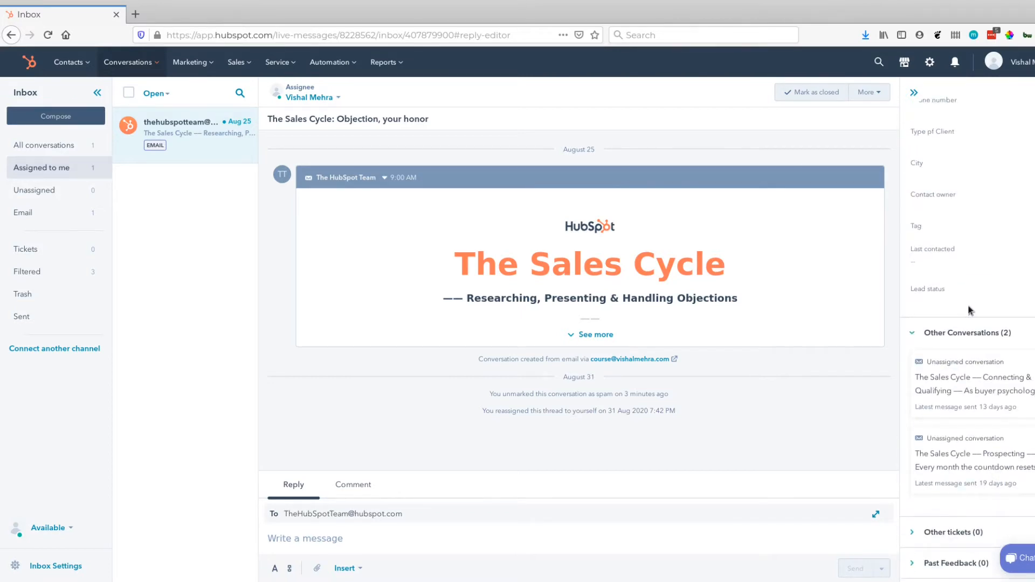
pyautogui.scroll(-1, 971, 305)
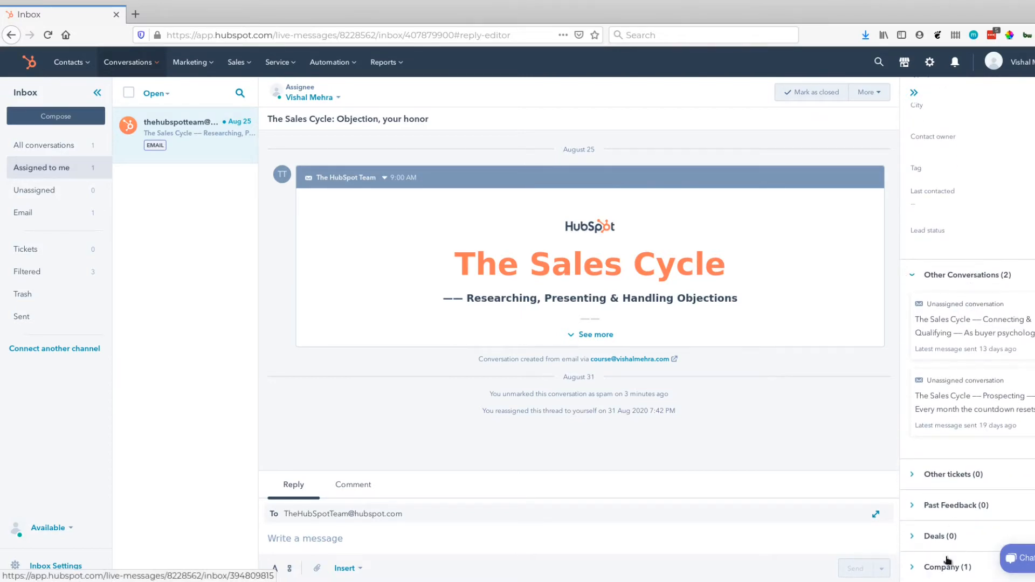
pyautogui.click(914, 537)
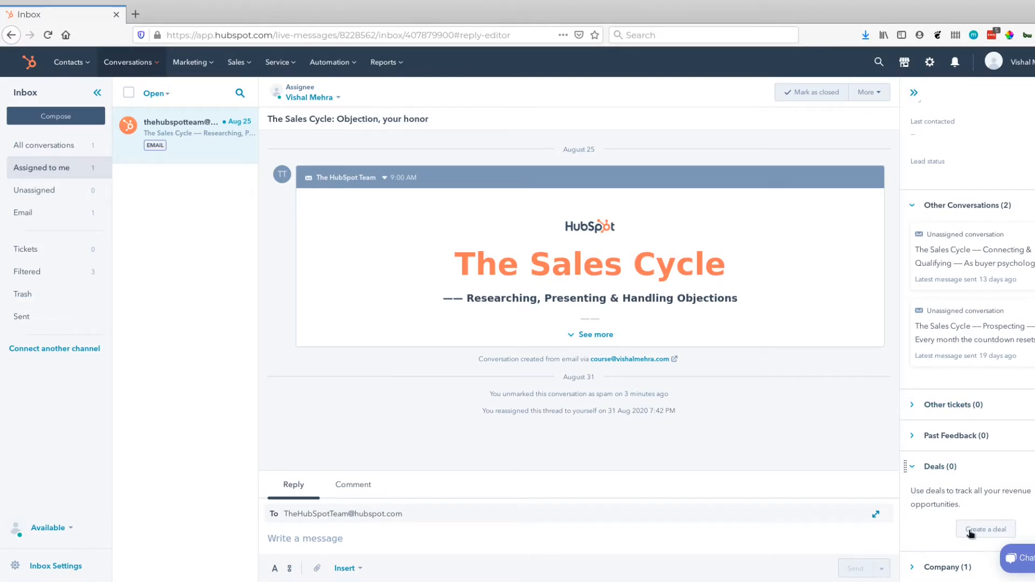
# Mark the assigned Sales Cycle conversation as closed and return to the list of all conversations
pyautogui.click(803, 92)
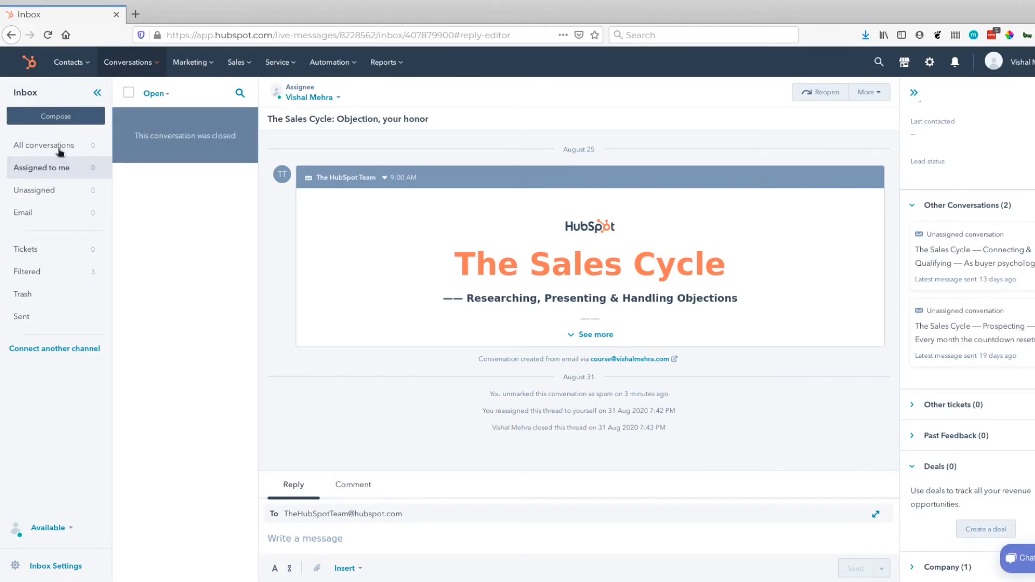
pyautogui.click(59, 150)
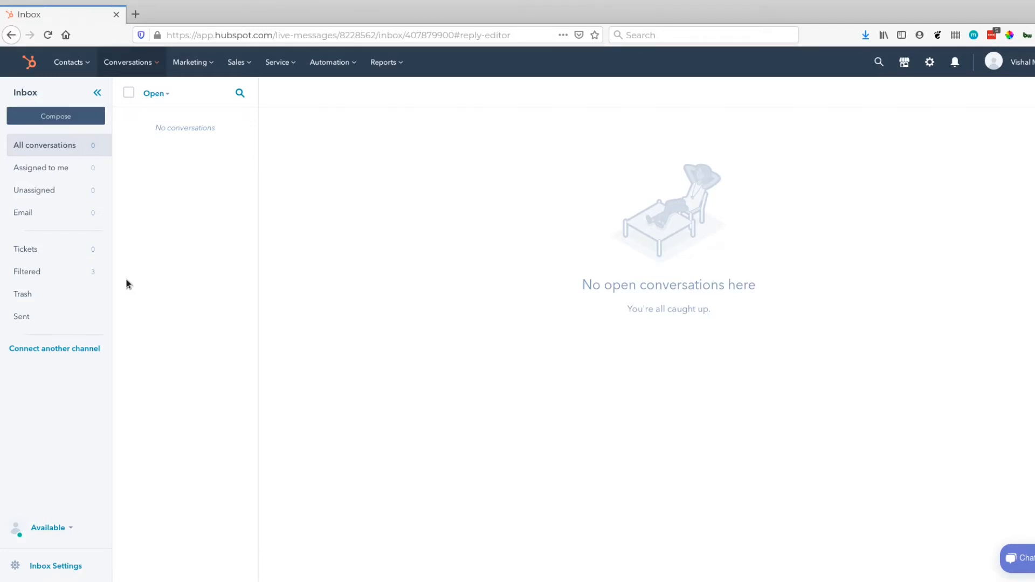
pyautogui.moveTo(138, 73)
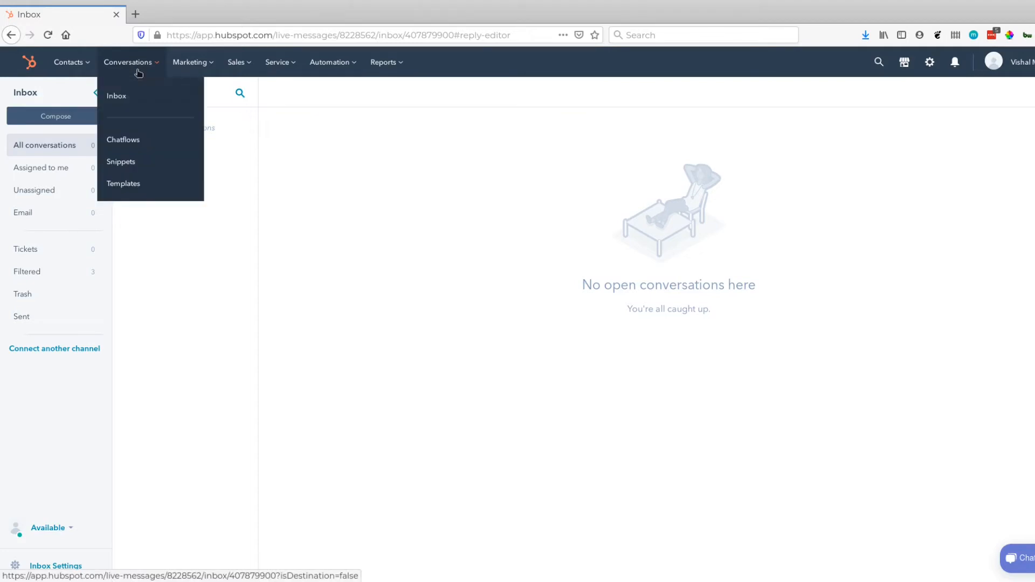
# Open the Chatflows page and view its Facebook Messenger chatflows
pyautogui.click(160, 145)
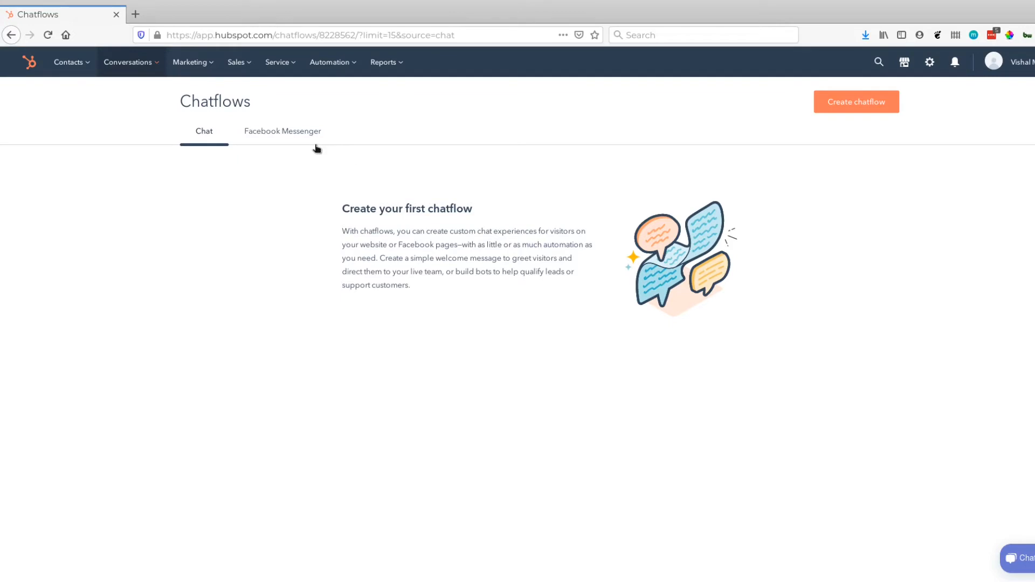
pyautogui.click(281, 132)
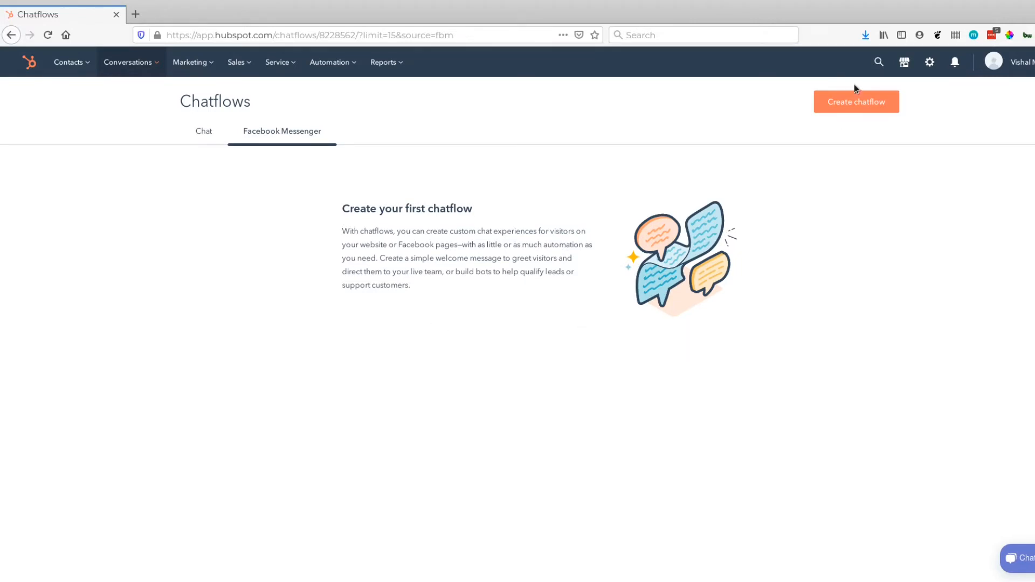
# Start a Facebook Messenger chatflow, connecting the page with the VM logo through the previously linked Facebook account and keeping the default greeting
pyautogui.click(851, 106)
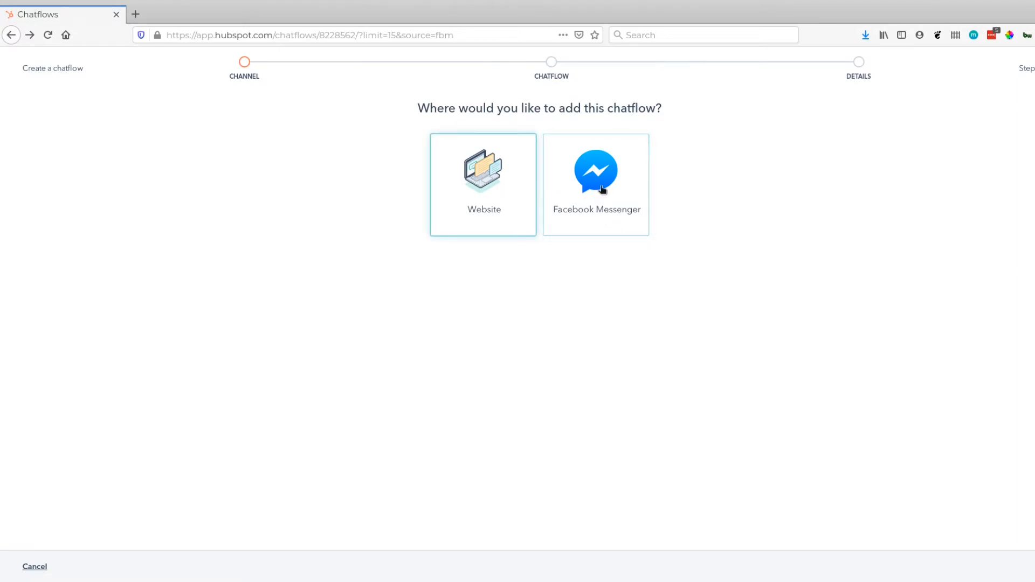
pyautogui.click(599, 204)
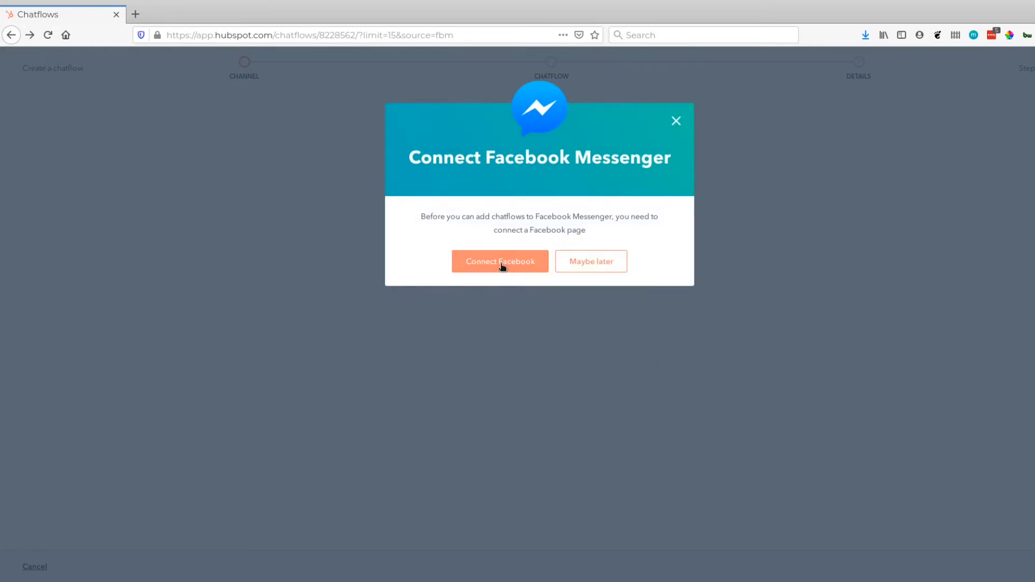
pyautogui.click(501, 263)
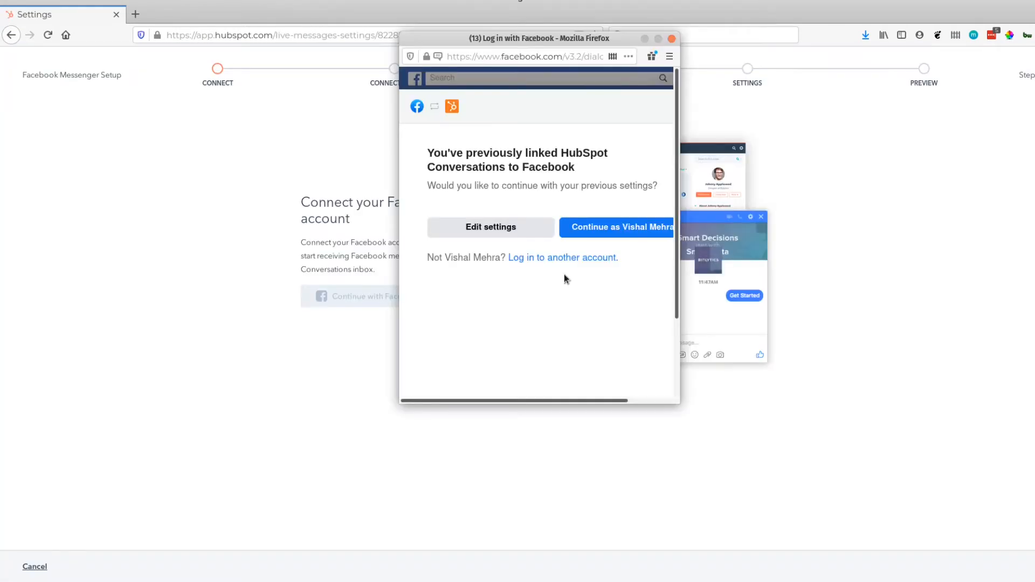
pyautogui.click(618, 228)
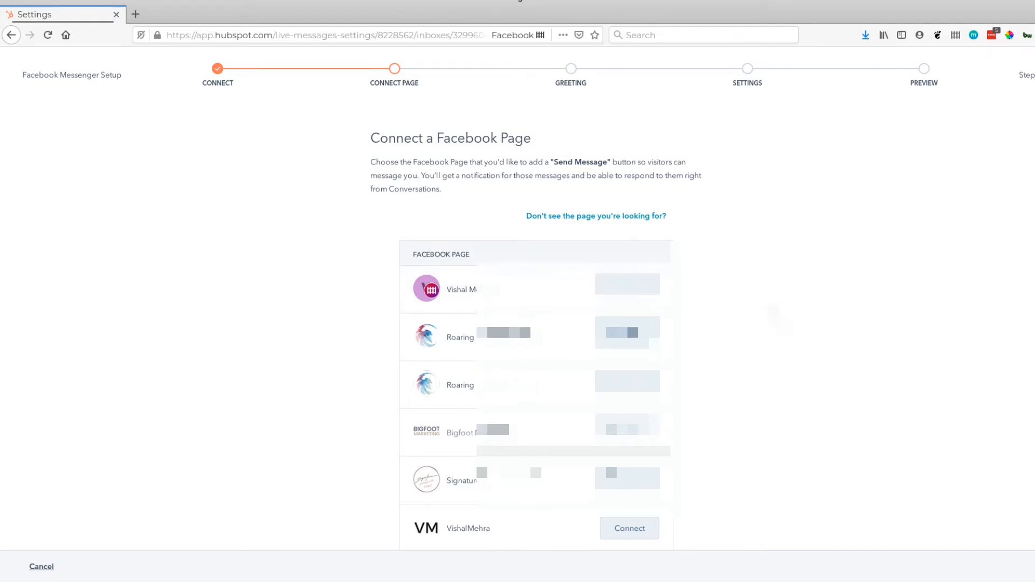
pyautogui.scroll(-2, 771, 318)
pyautogui.click(623, 506)
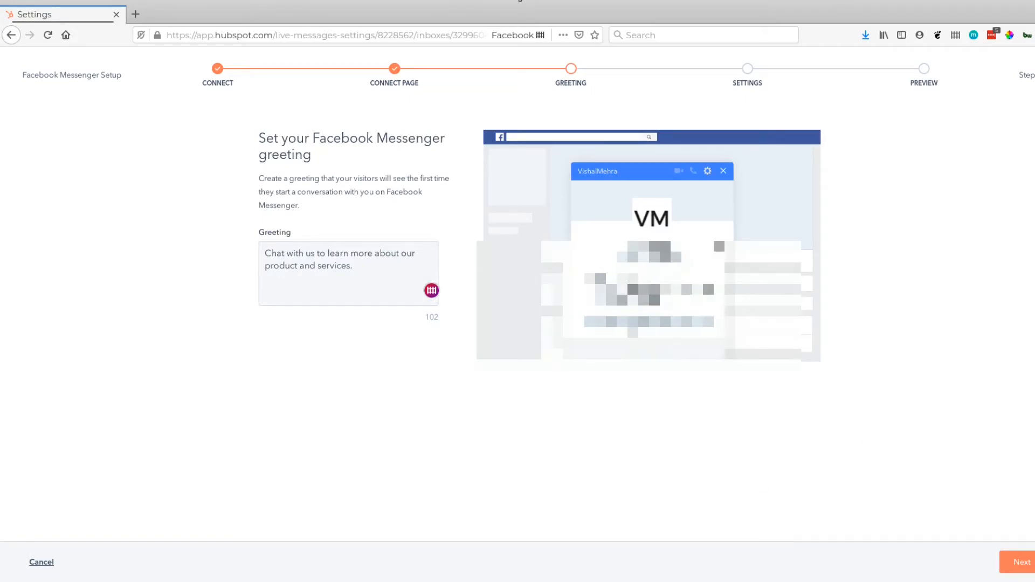
pyautogui.click(1024, 569)
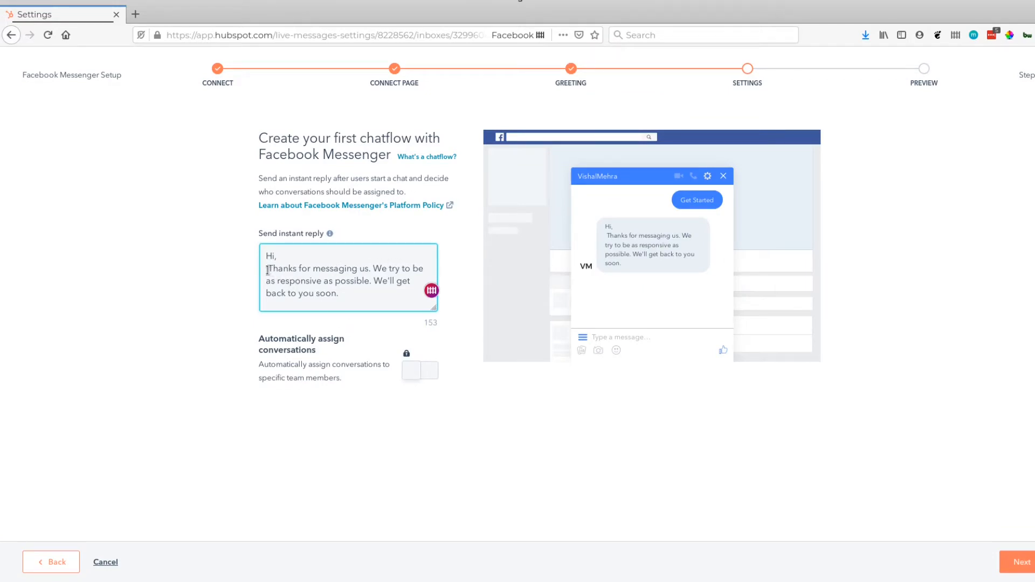
# Replace the instant reply with a "How can I help you?" text requesting the visitor's message, signed "Best Regards ABC Travels", preview it, and cancel the setup
pyautogui.moveTo(267, 271); pyautogui.dragTo(365, 301)
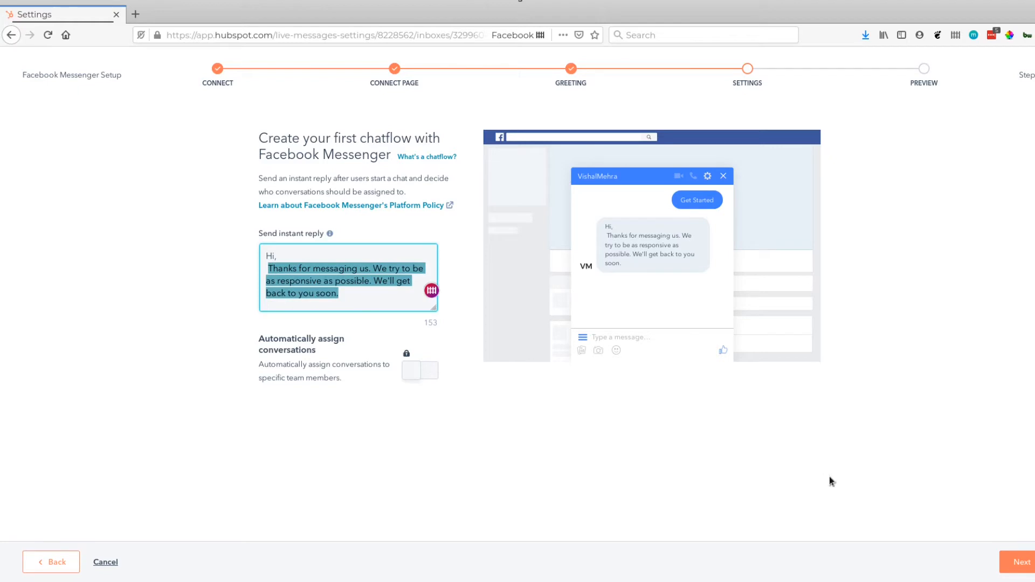
pyautogui.hotkey('ctrl', 'a')
pyautogui.write('Hey How can I help you? Please share your Message with us here and we will revert back to you asap.  Best Regards  ABC Travels')
pyautogui.scroll(3, 389, 273)
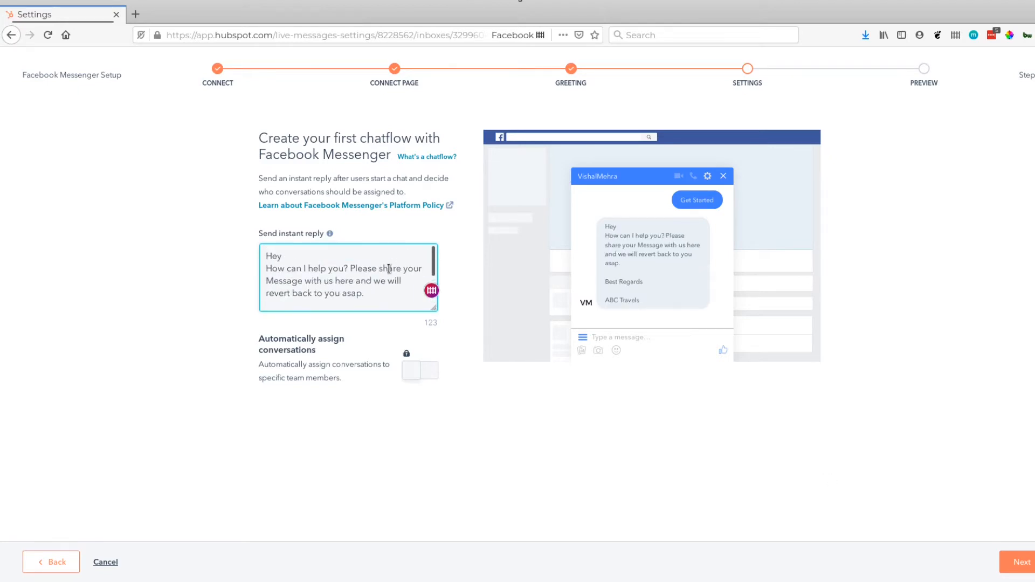
pyautogui.scroll(-3, 389, 269)
pyautogui.click(416, 365)
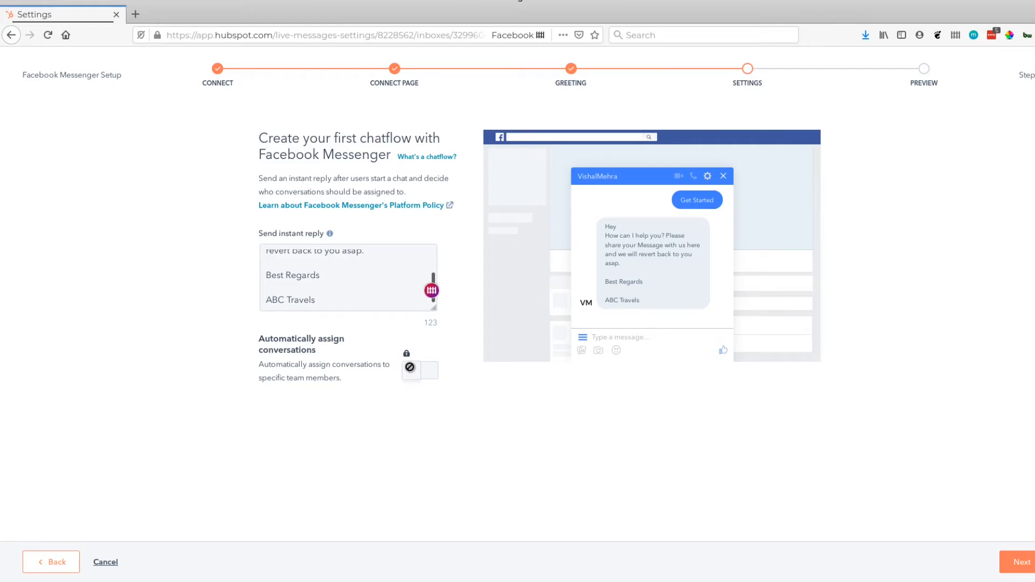
pyautogui.click(1032, 558)
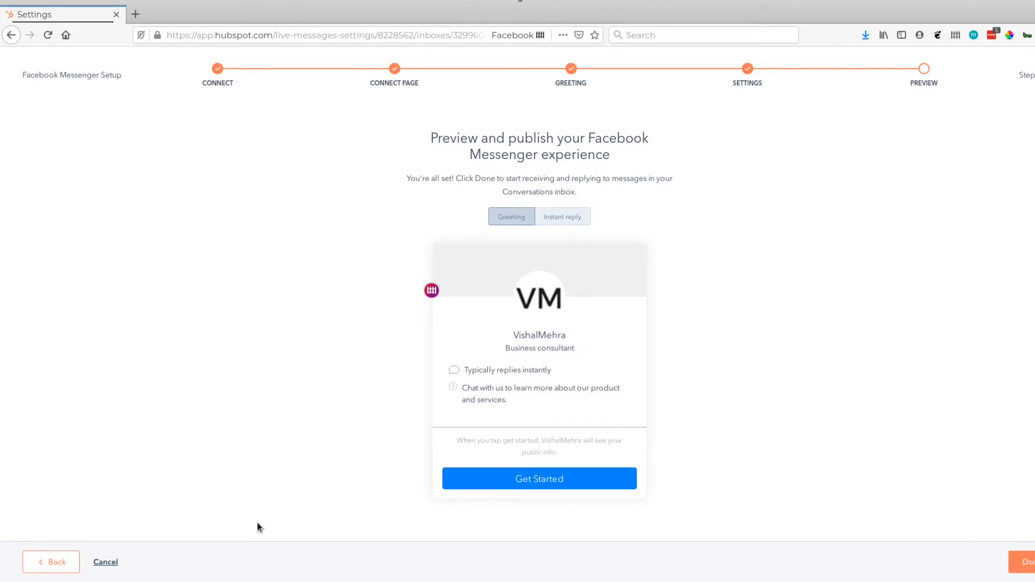
pyautogui.click(110, 566)
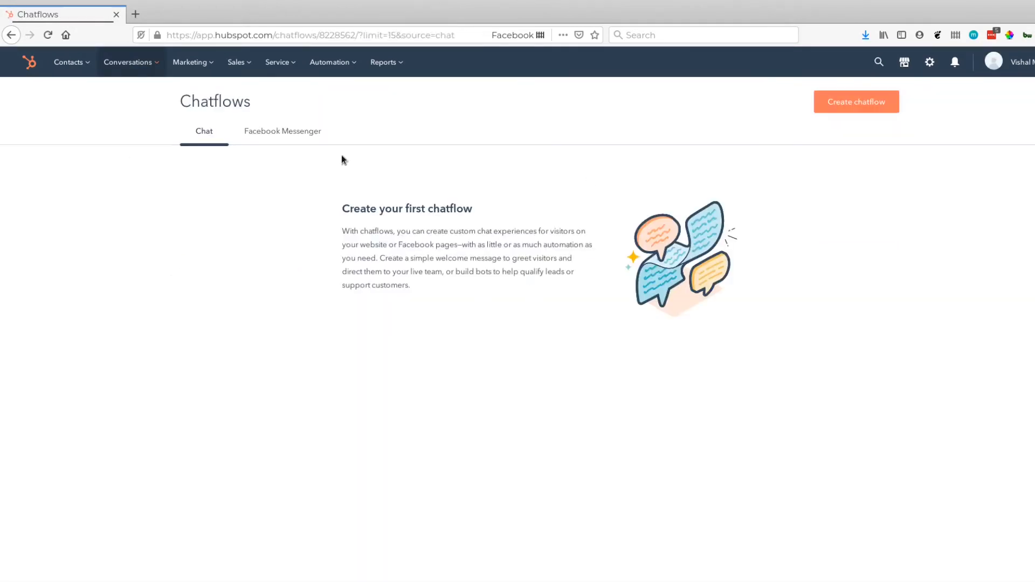
# Start creating a new chatflow for the website channel and proceed to the chat setup
pyautogui.click(283, 135)
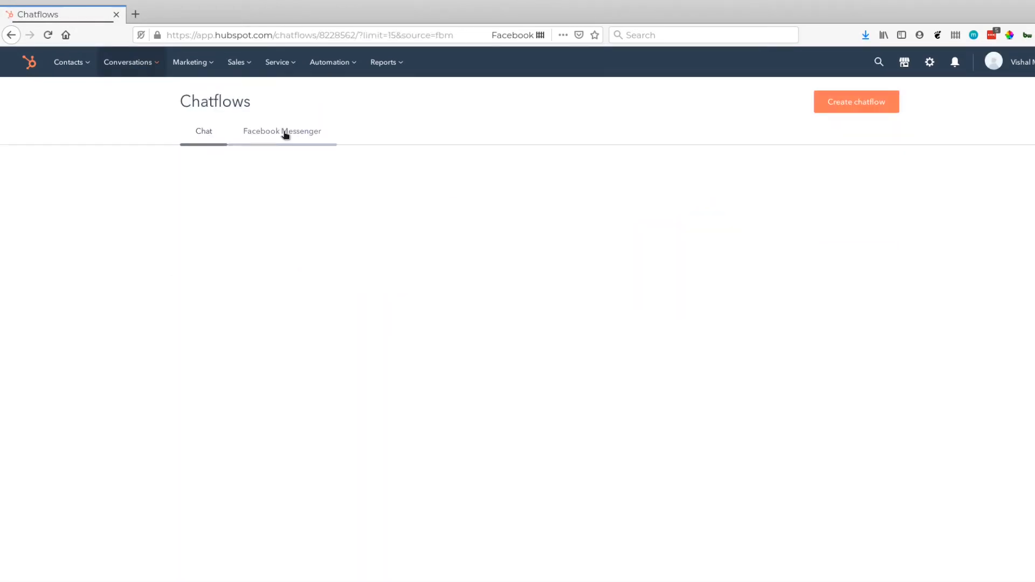
pyautogui.click(203, 132)
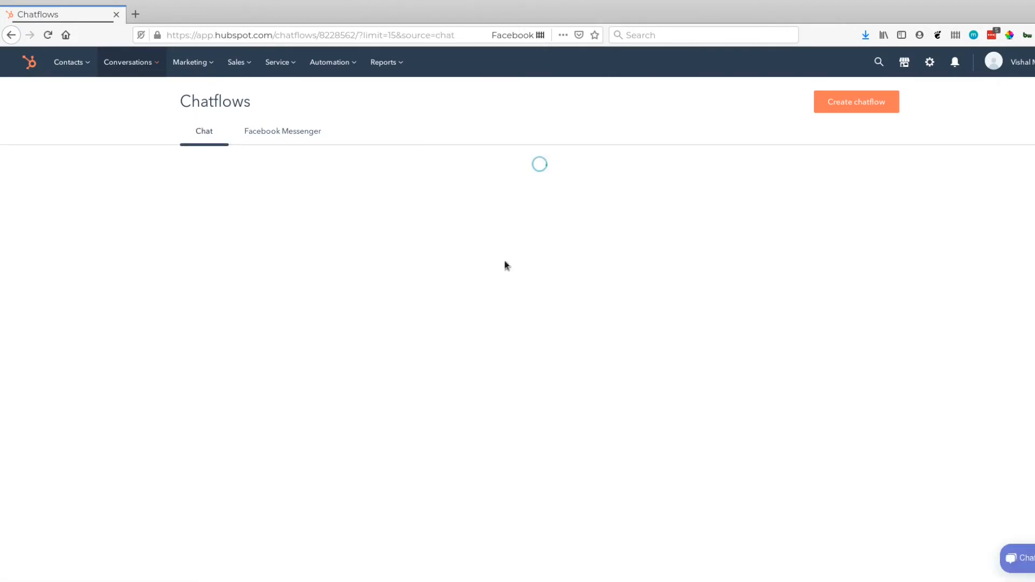
pyautogui.click(842, 107)
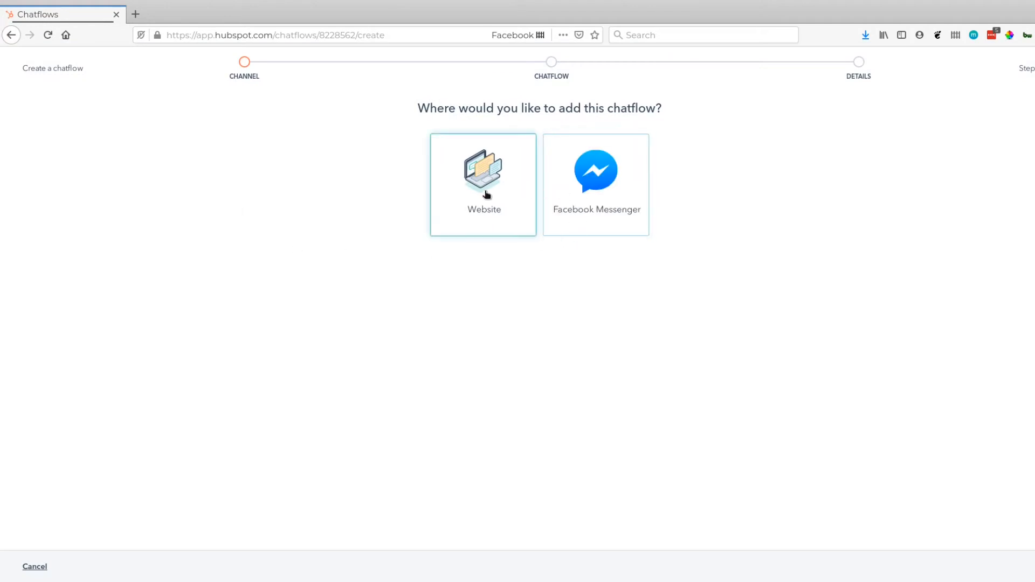
pyautogui.click(486, 195)
pyautogui.click(506, 289)
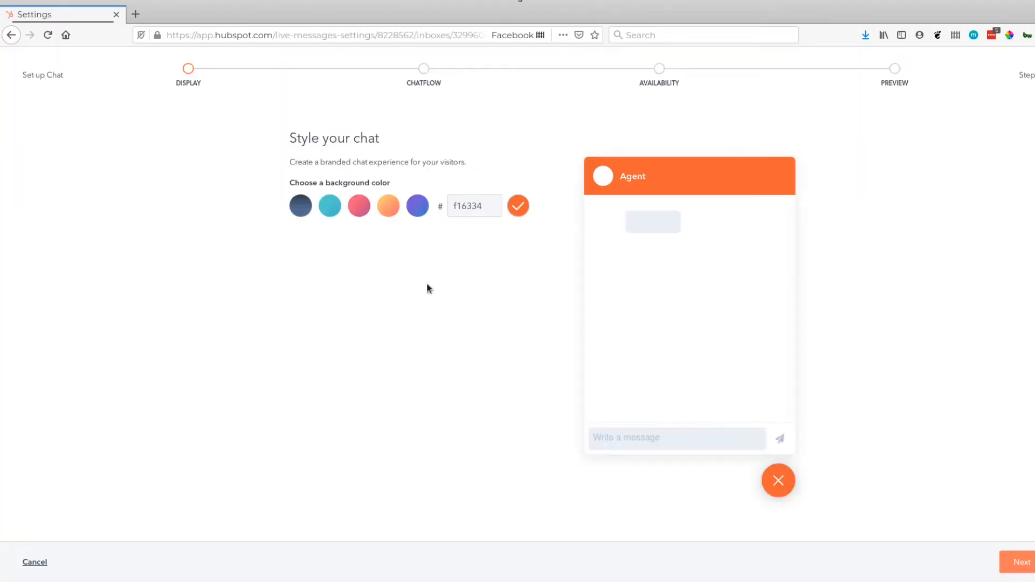
# Set the chat's background color to #9c815c and continue to the chatflow stage
pyautogui.doubleClick(487, 206)
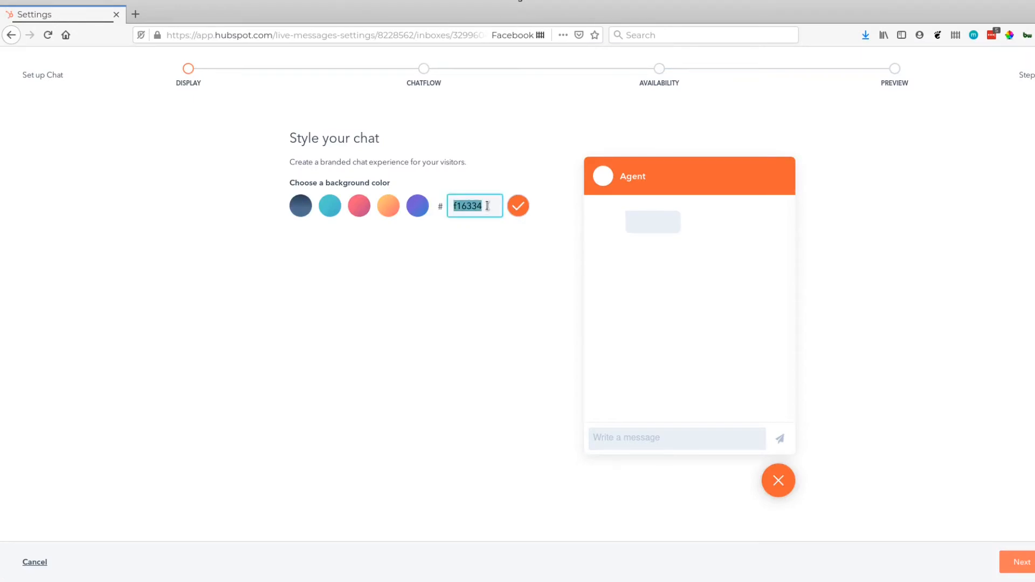
pyautogui.write('9c815d')
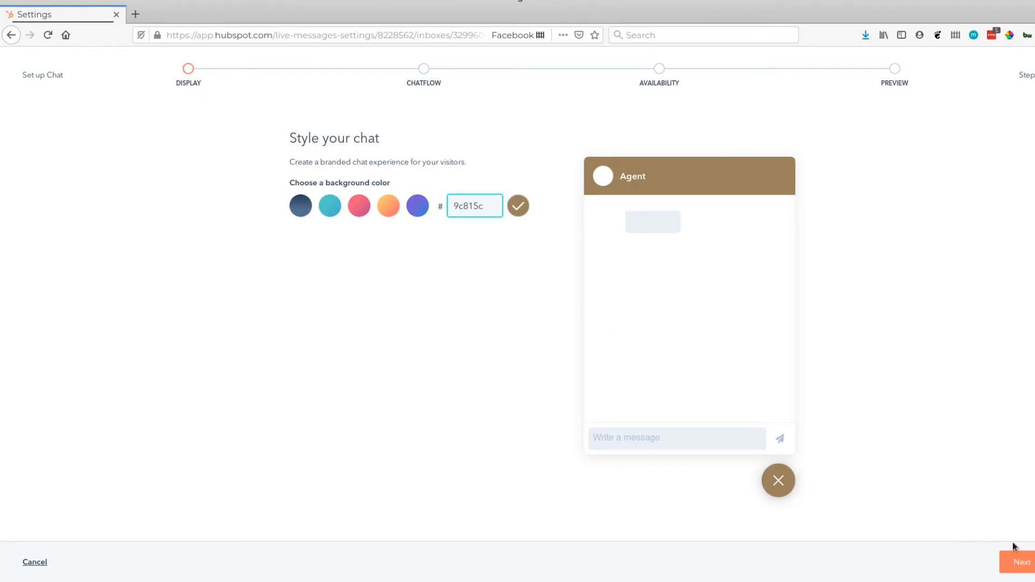
pyautogui.click(1022, 562)
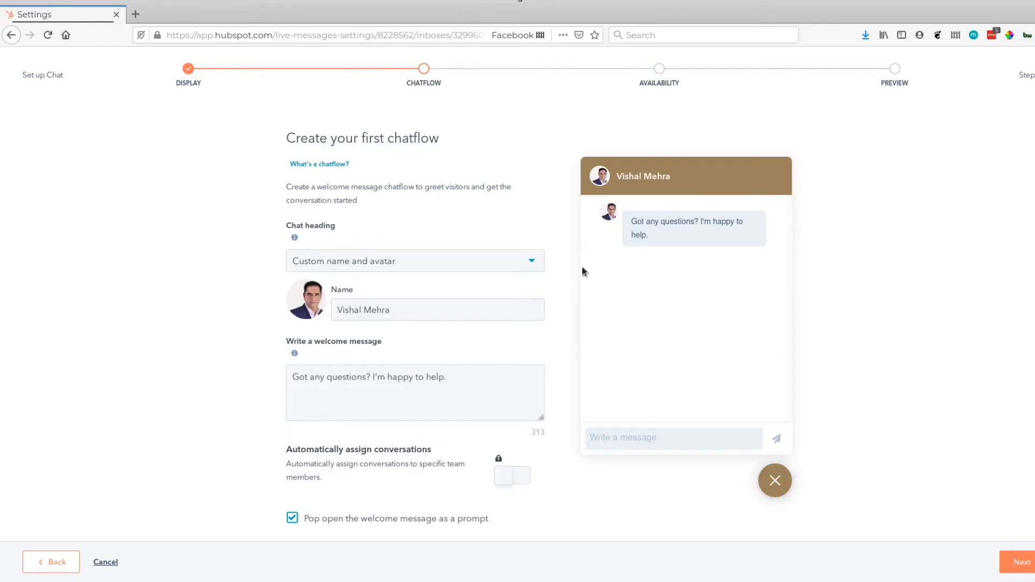
# Set the chat heading to Specific users and teams, keep the selected user and the default welcome message, and continue to availability
pyautogui.click(411, 312)
pyautogui.click(414, 262)
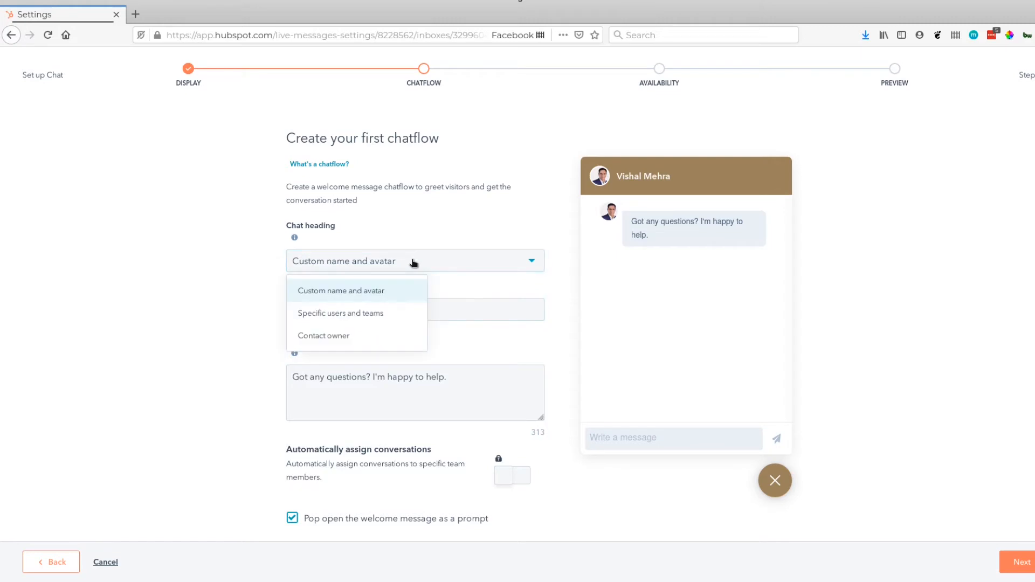
pyautogui.click(370, 319)
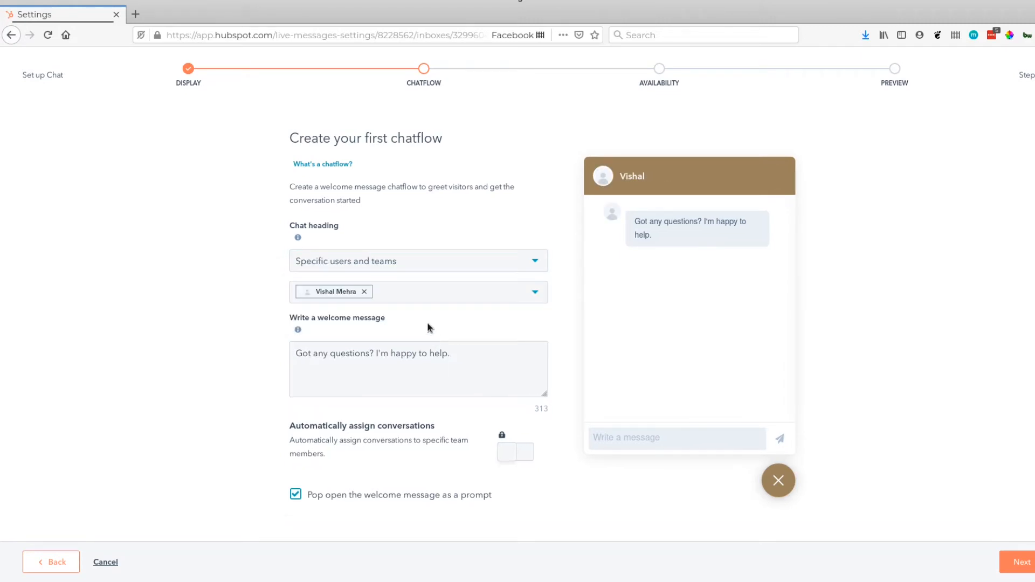
pyautogui.click(425, 296)
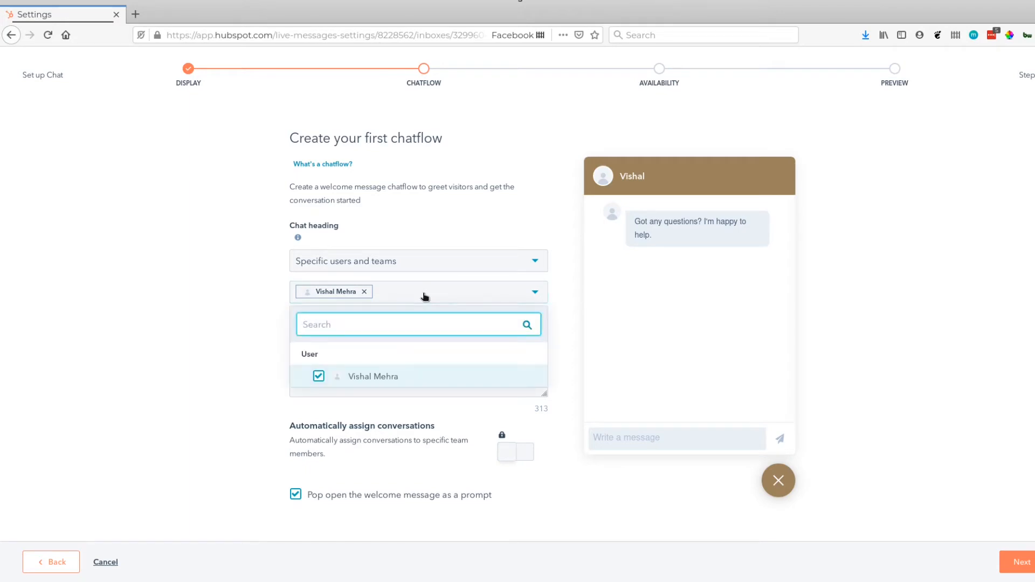
pyautogui.click(423, 296)
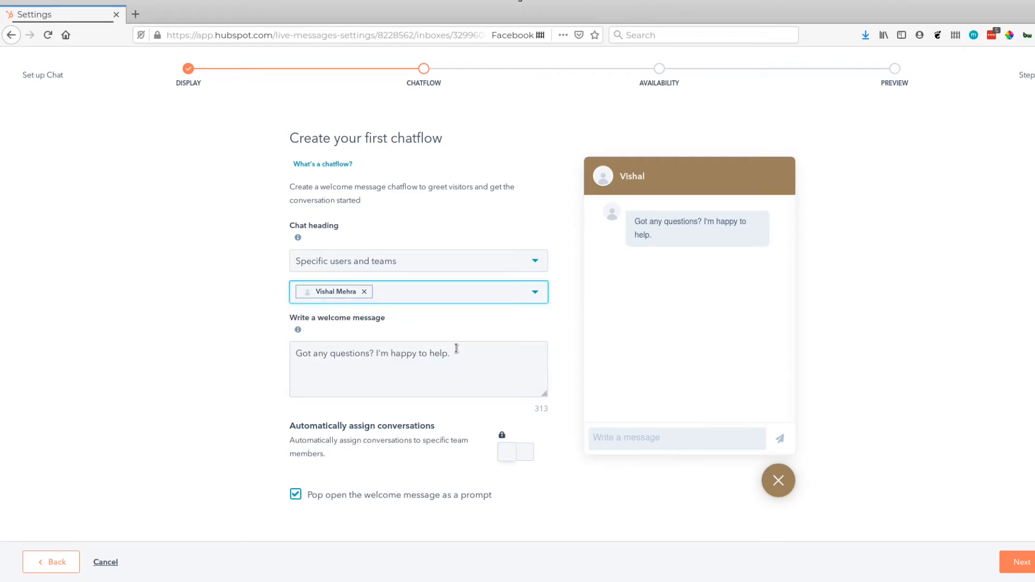
pyautogui.moveTo(471, 356); pyautogui.dragTo(294, 354)
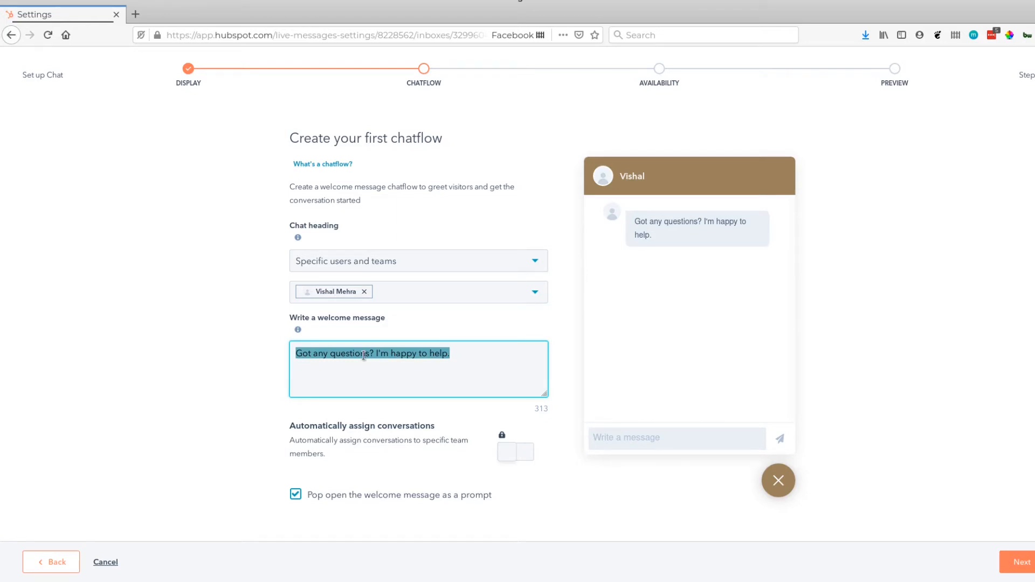
pyautogui.click(1030, 562)
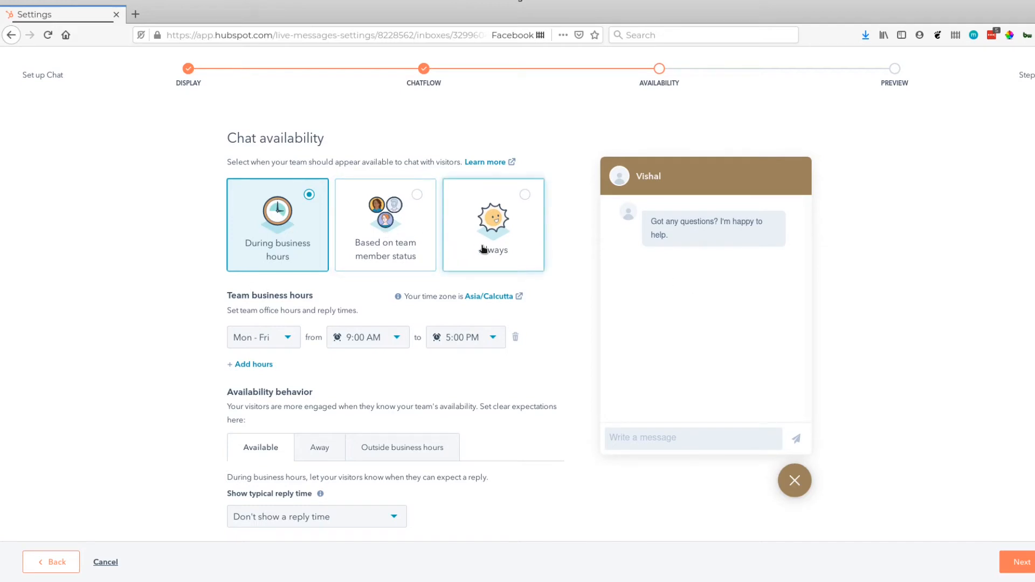
# Set the typical reply time for the Available state to "Typically replies in a few minutes"
pyautogui.scroll(-1, 488, 249)
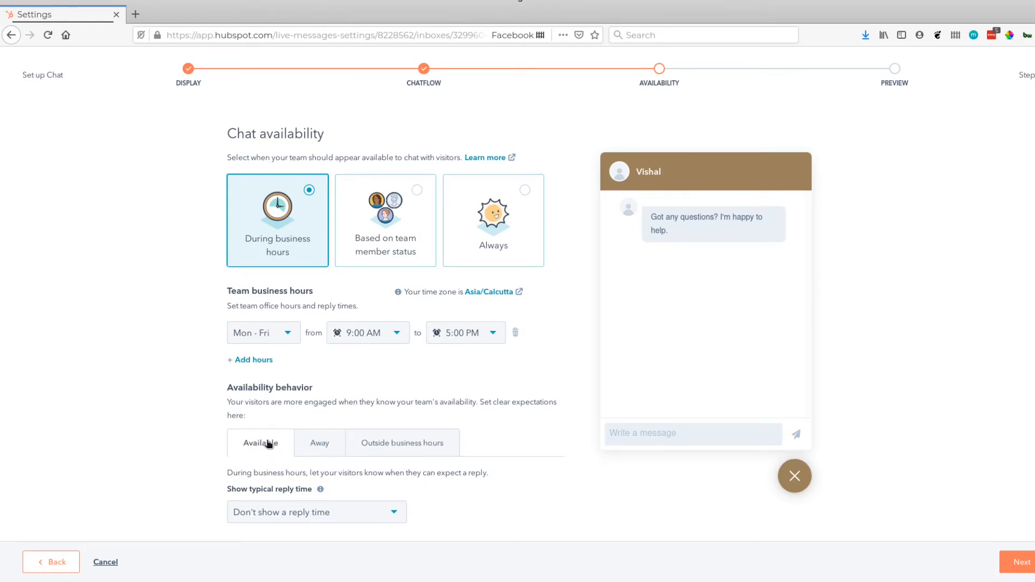
pyautogui.click(333, 512)
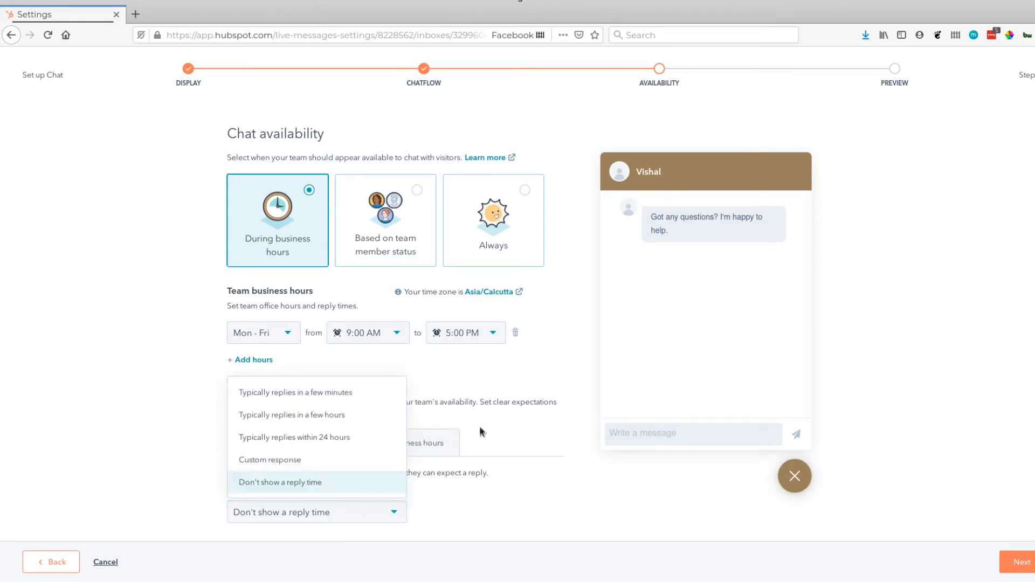
pyautogui.click(350, 394)
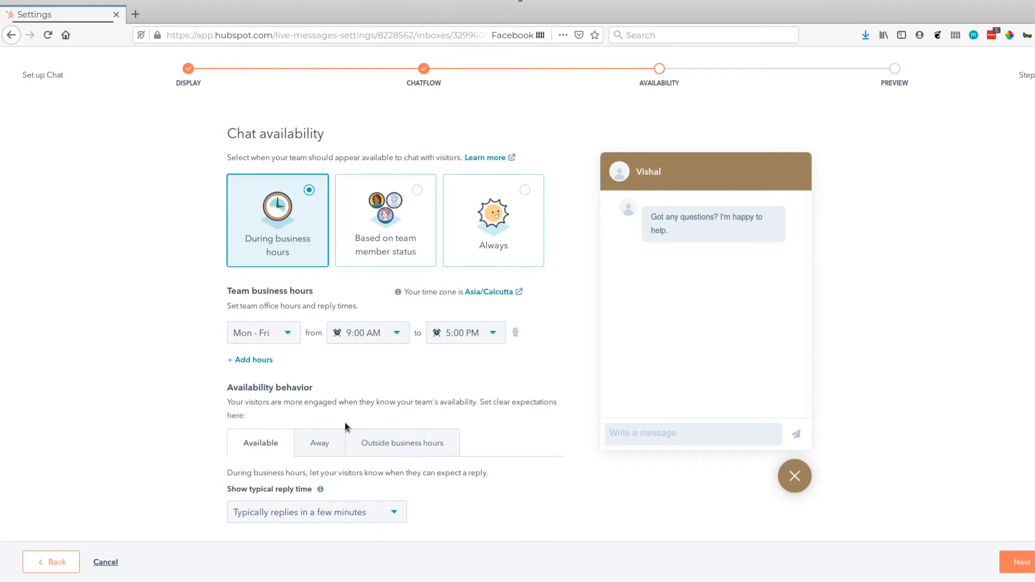
# Set the Away behavior to show an away message when all team members are away
pyautogui.click(324, 441)
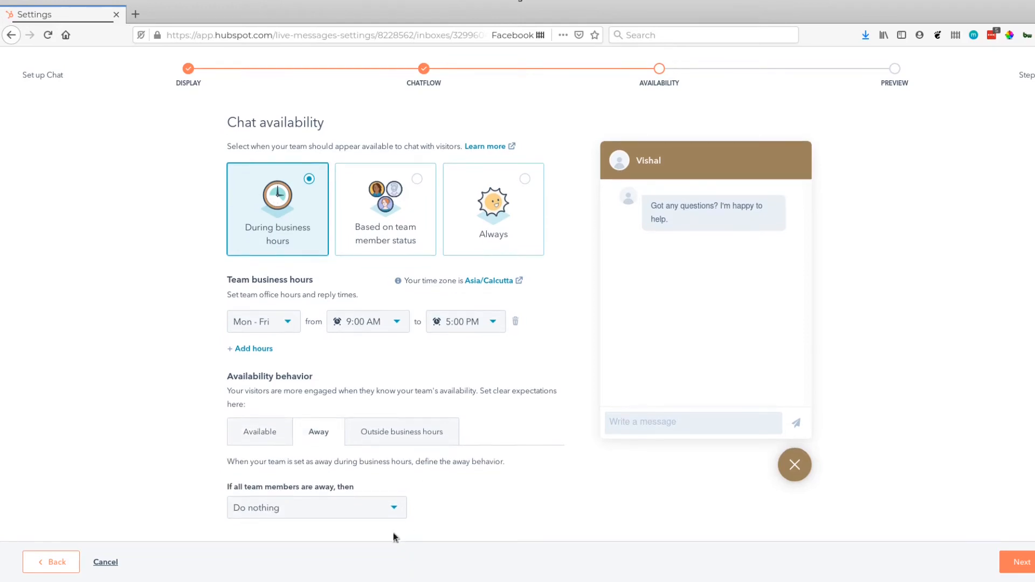
pyautogui.click(357, 511)
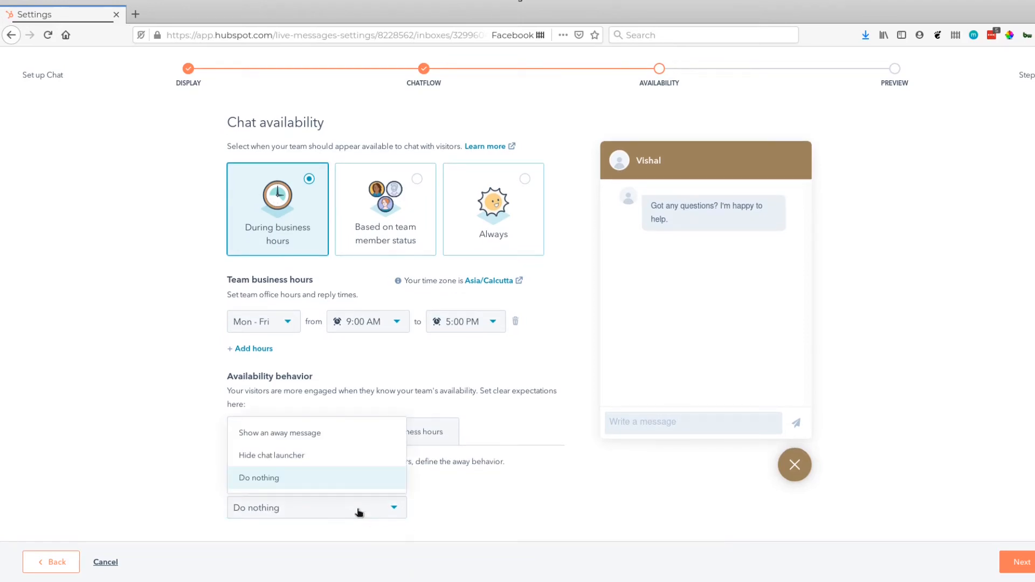
pyautogui.click(342, 438)
pyautogui.scroll(-2, 458, 436)
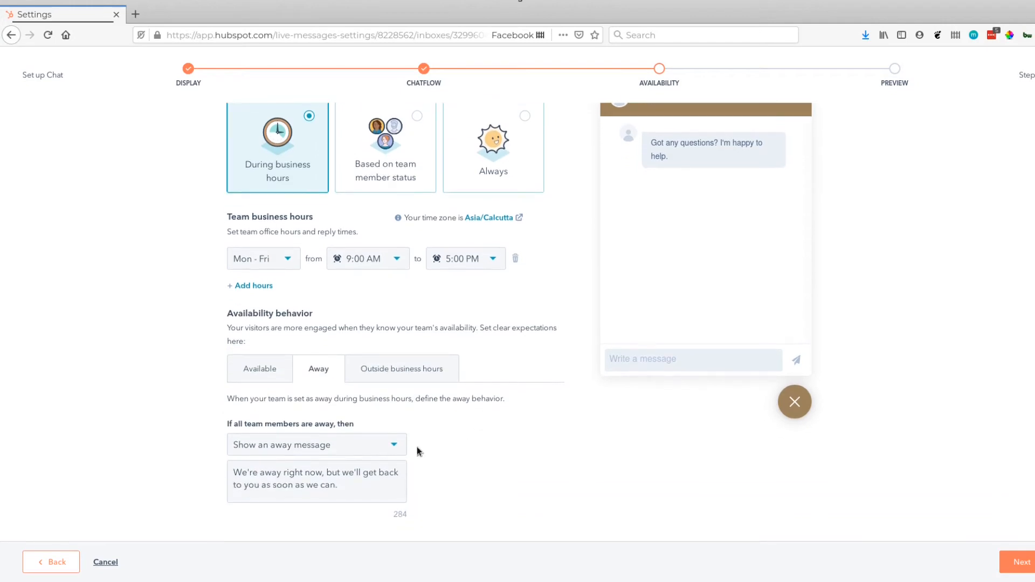
# Set the chat behavior outside business hours to "Show an away message"
pyautogui.click(393, 372)
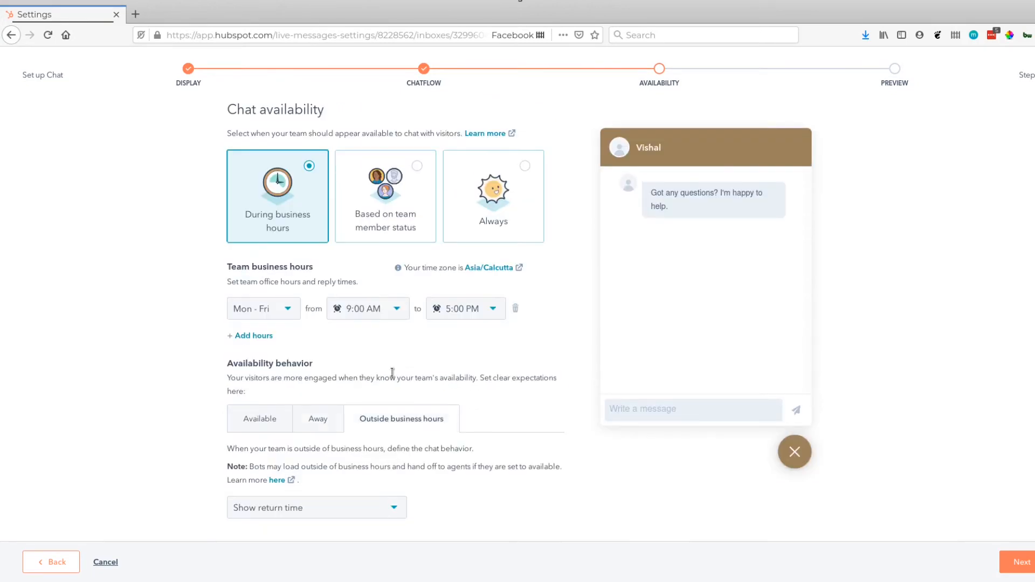
pyautogui.click(356, 513)
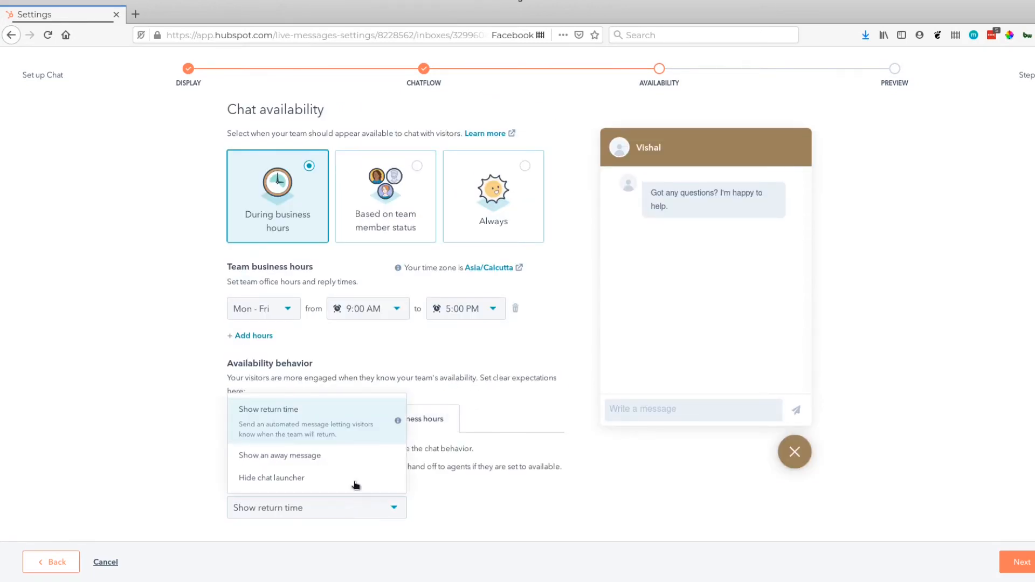
pyautogui.click(352, 456)
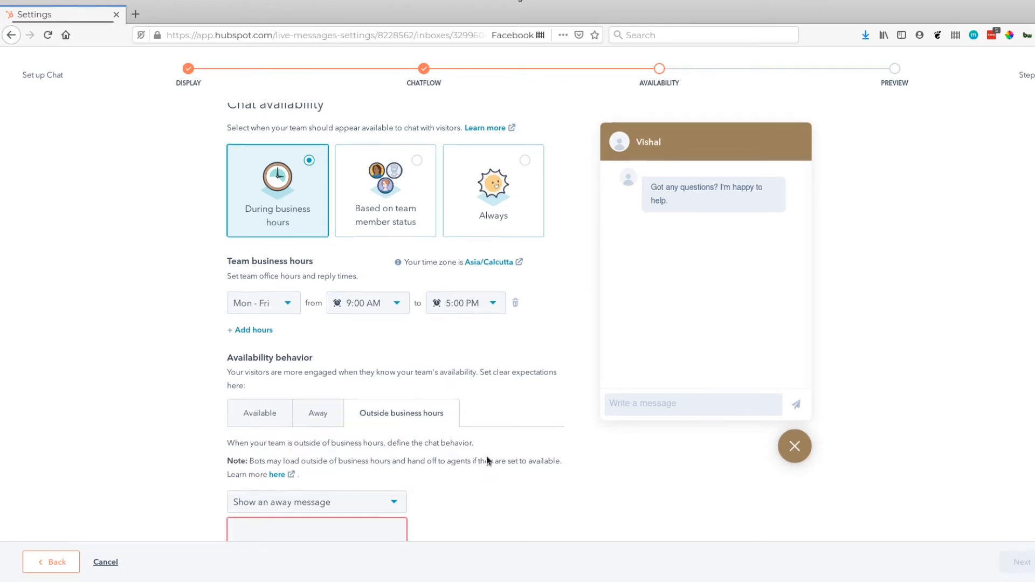
# Set the chat behavior outside business hours to "Show return time", leaving the away message empty
pyautogui.scroll(-2, 367, 455)
pyautogui.click(353, 470)
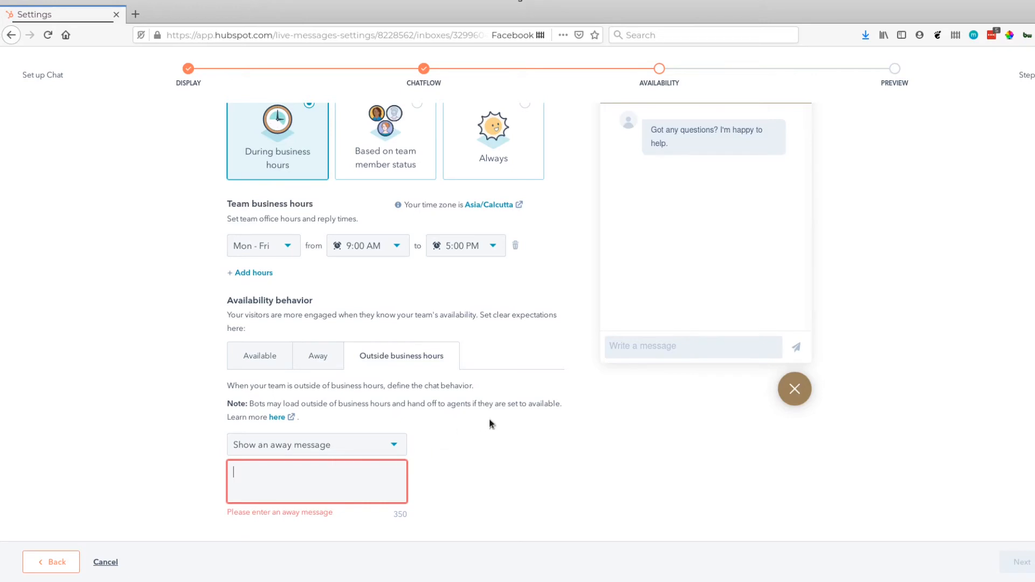
pyautogui.scroll(3, 491, 419)
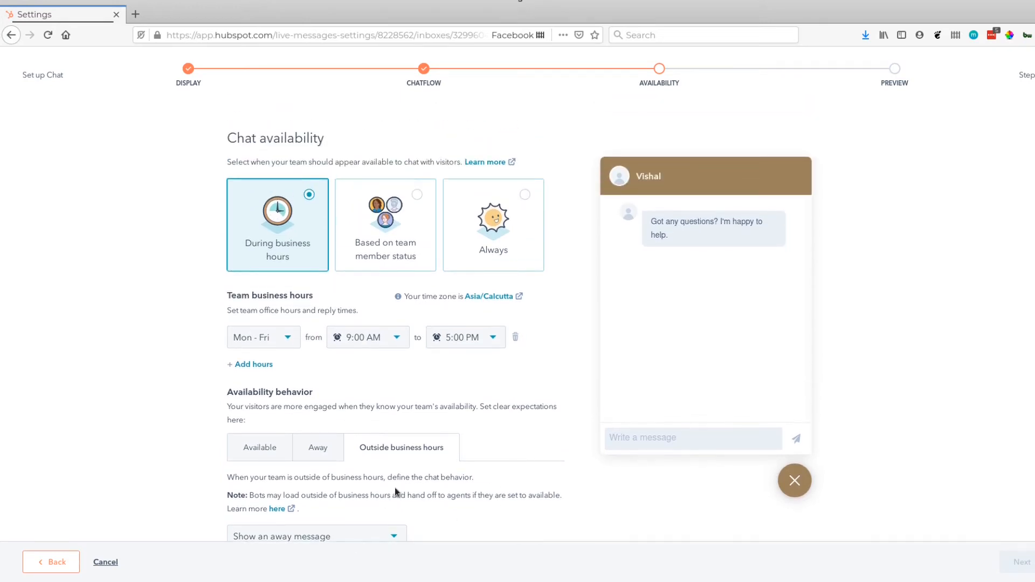
pyautogui.scroll(-3, 394, 487)
pyautogui.click(347, 448)
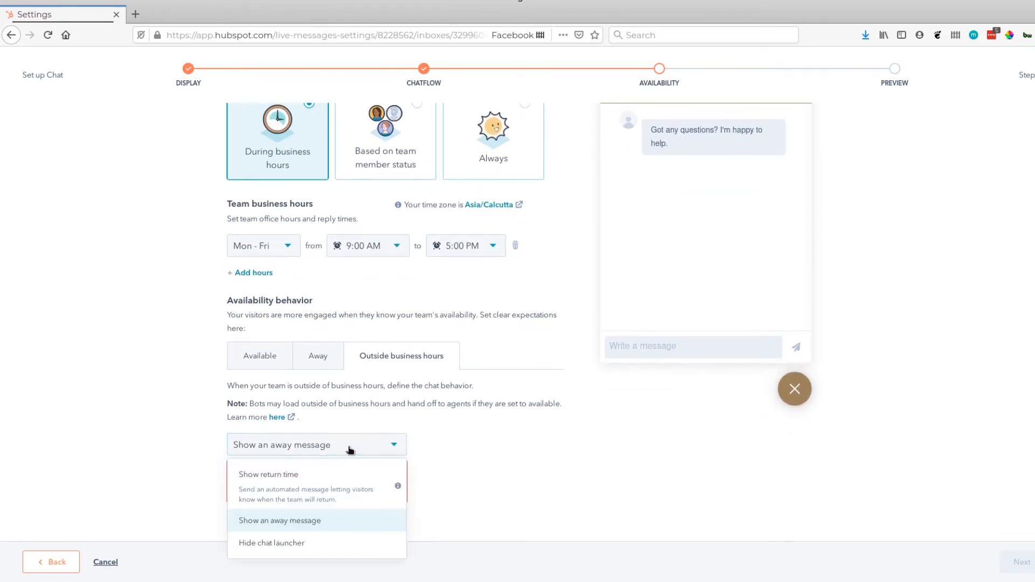
pyautogui.click(328, 471)
# Set the chat availability to Always and preview the chat on the website, leaving the setup without publishing
pyautogui.click(513, 208)
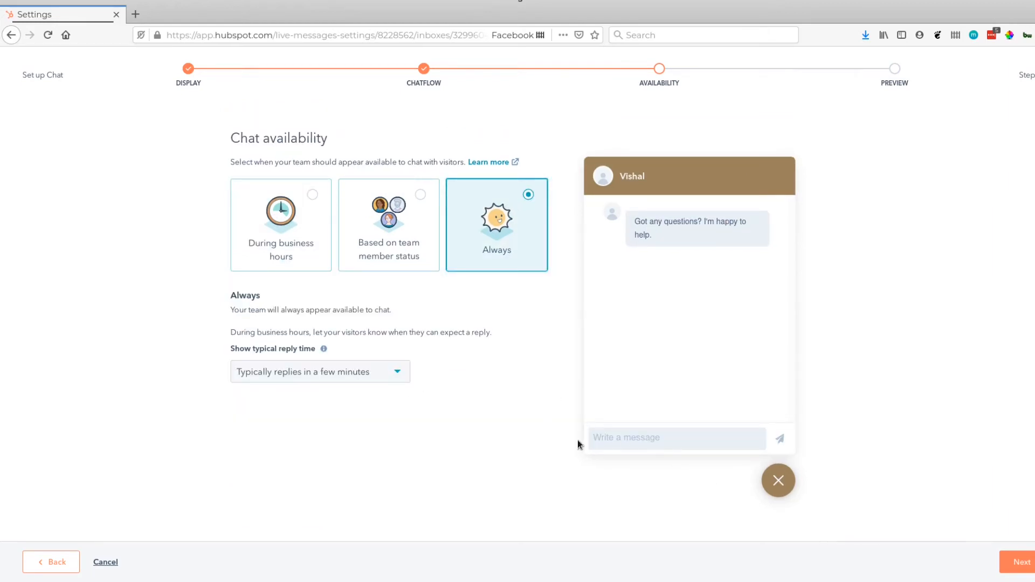
pyautogui.click(1019, 562)
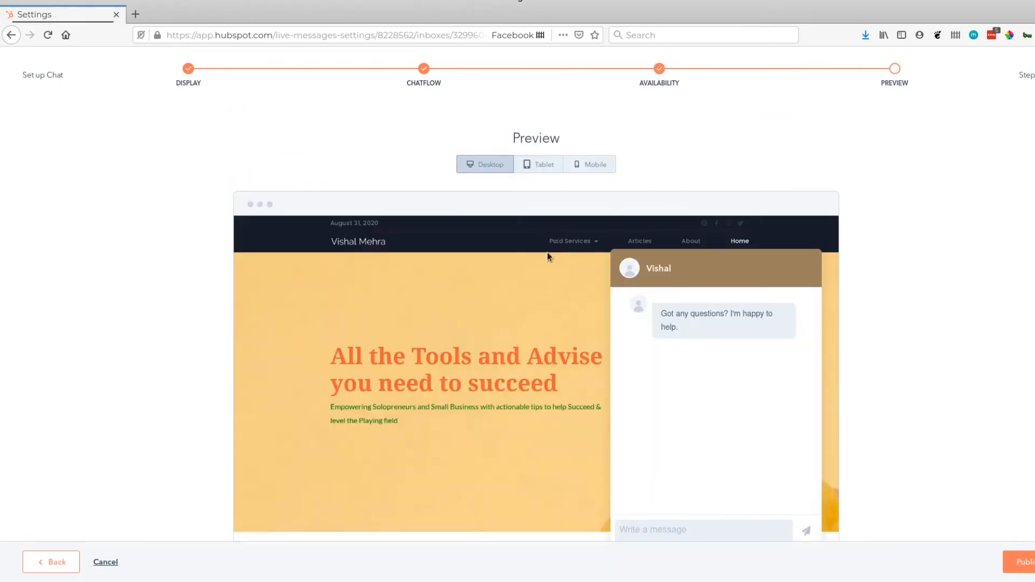
pyautogui.scroll(-2, 949, 344)
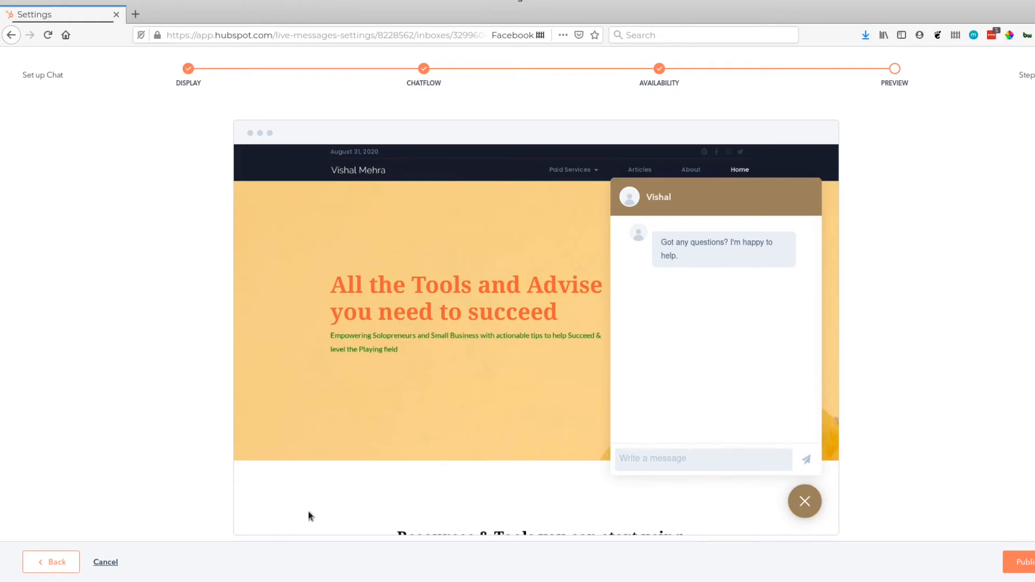
pyautogui.click(107, 563)
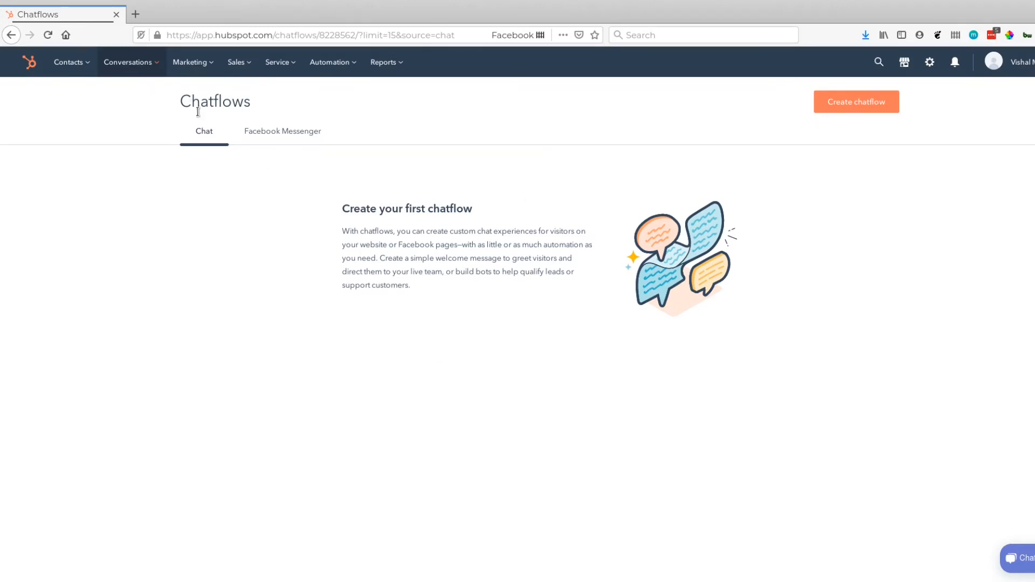
# Start a new snippet in the Conversations snippets with the internal name "thank you"
pyautogui.click(137, 63)
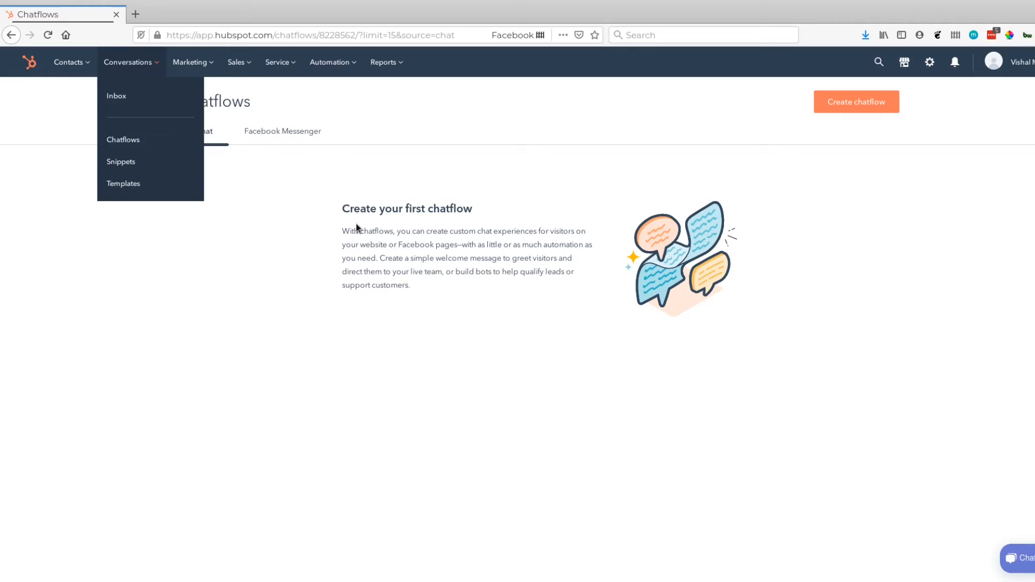
pyautogui.click(114, 168)
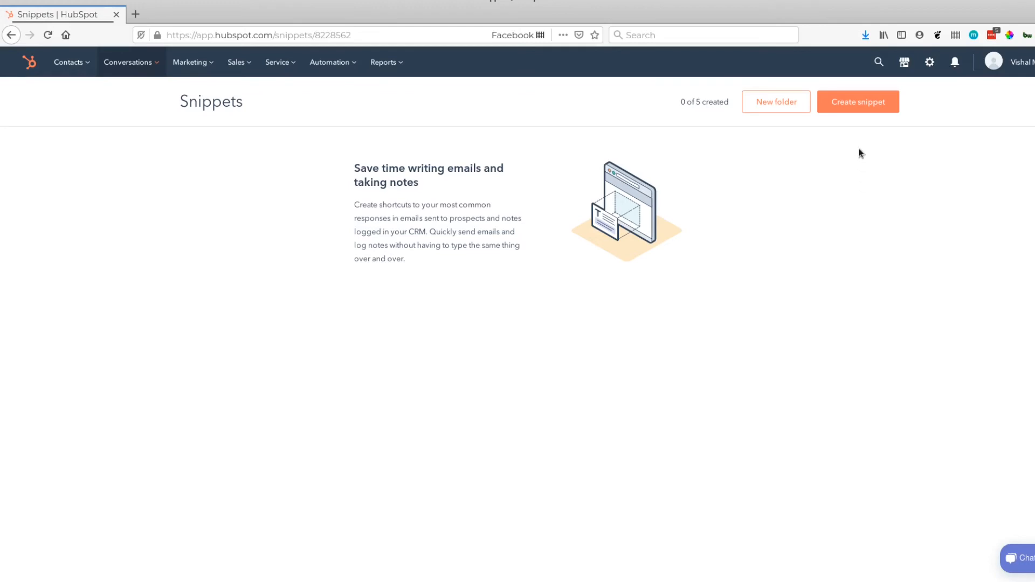
pyautogui.click(849, 102)
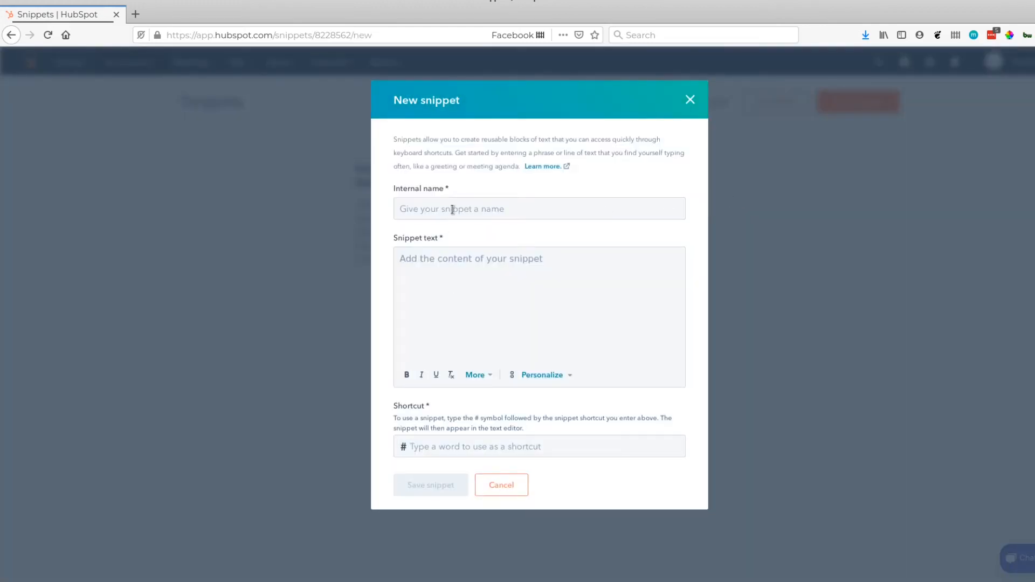
pyautogui.click(452, 209)
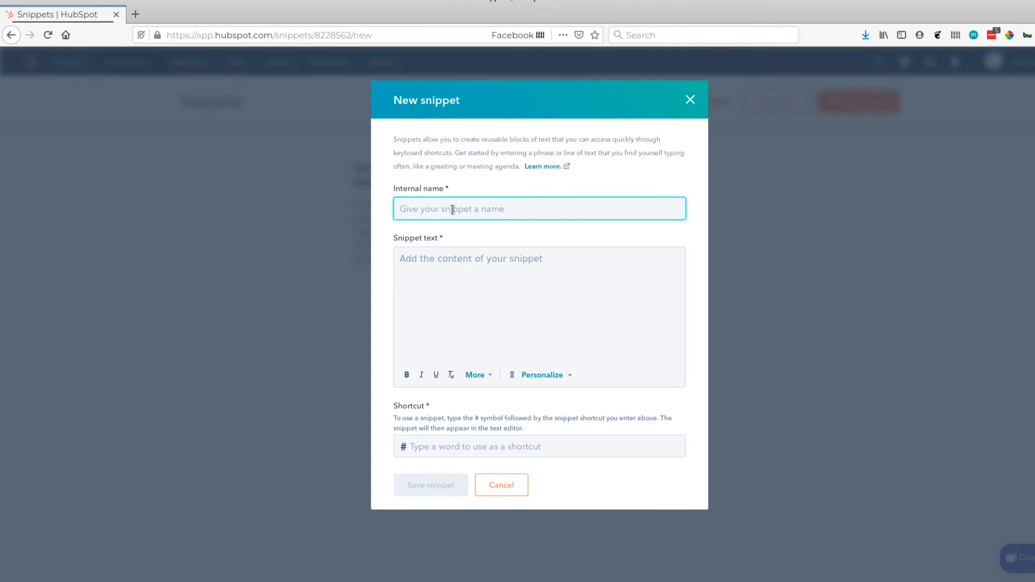
pyautogui.write('thank you')
# Write the snippet text "Dear" with the contact's First name token and "Thank You for your Interest in" with the contact's Destination token
pyautogui.press('Tab')
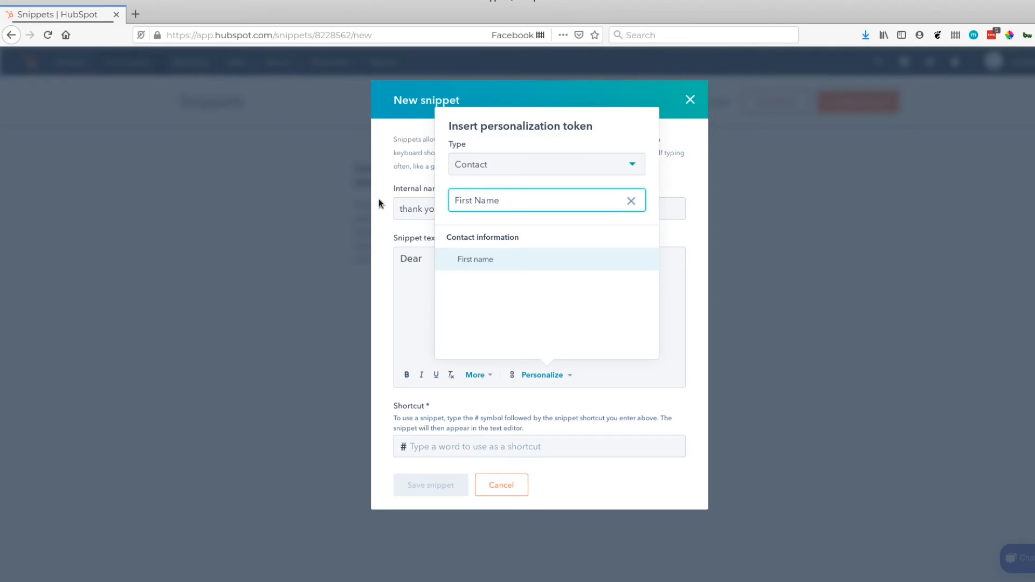
pyautogui.click(455, 259)
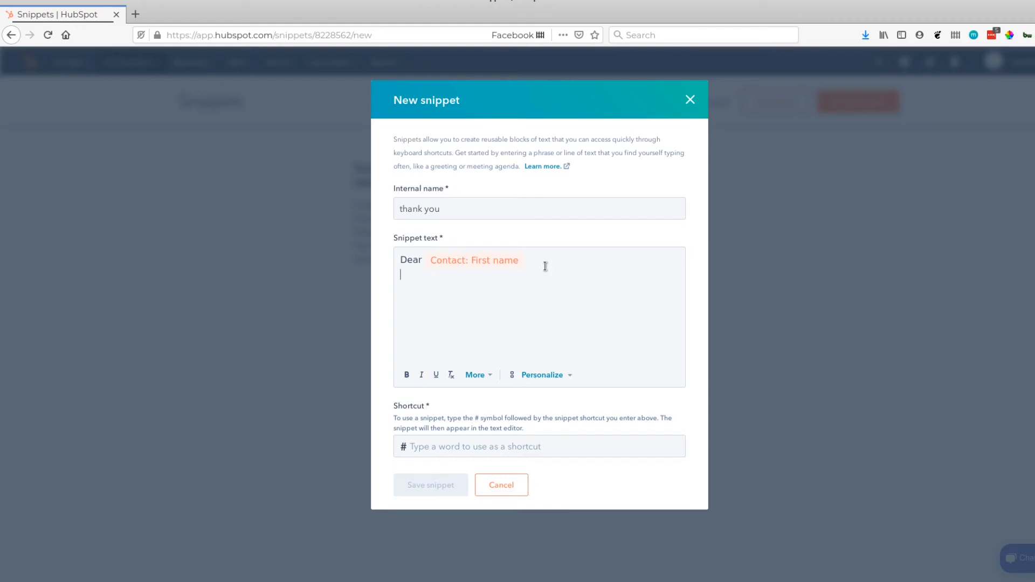
pyautogui.write('Thank Y')
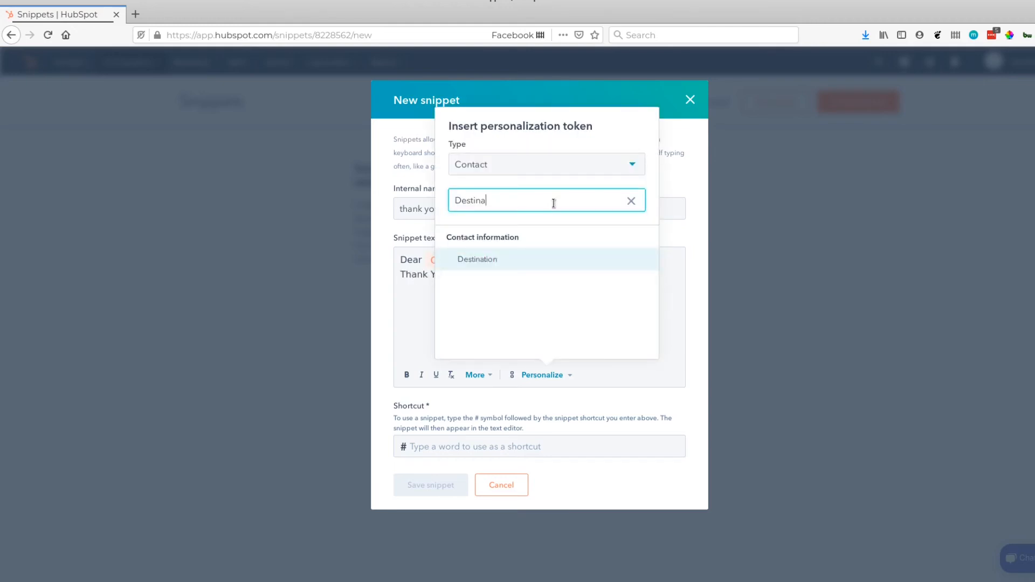
pyautogui.click(494, 260)
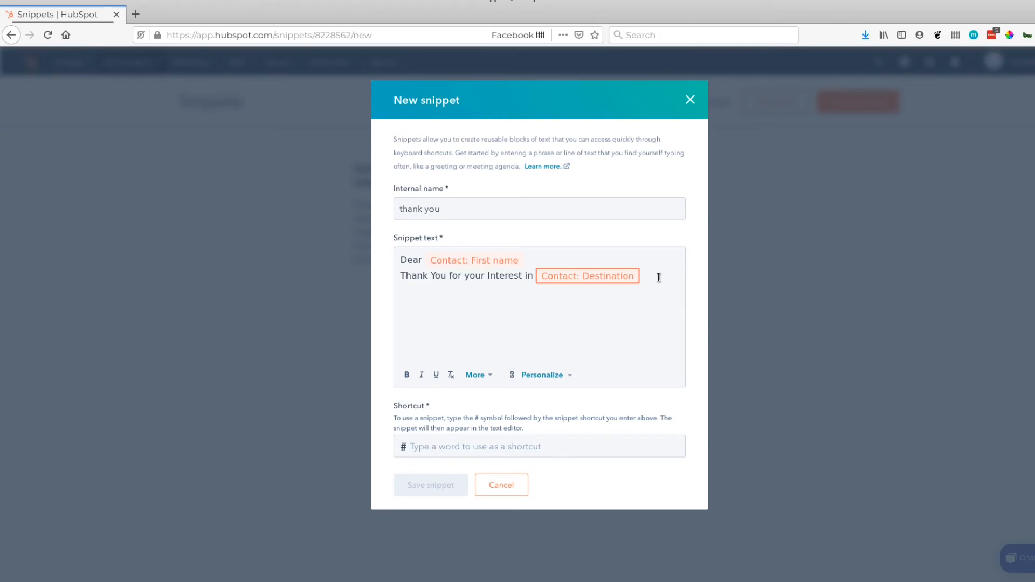
# Finish the snippet with "We are working on it and would revert shortly." and "Best Regards", and save it with the shortcut "thank"
pyautogui.press('Return')
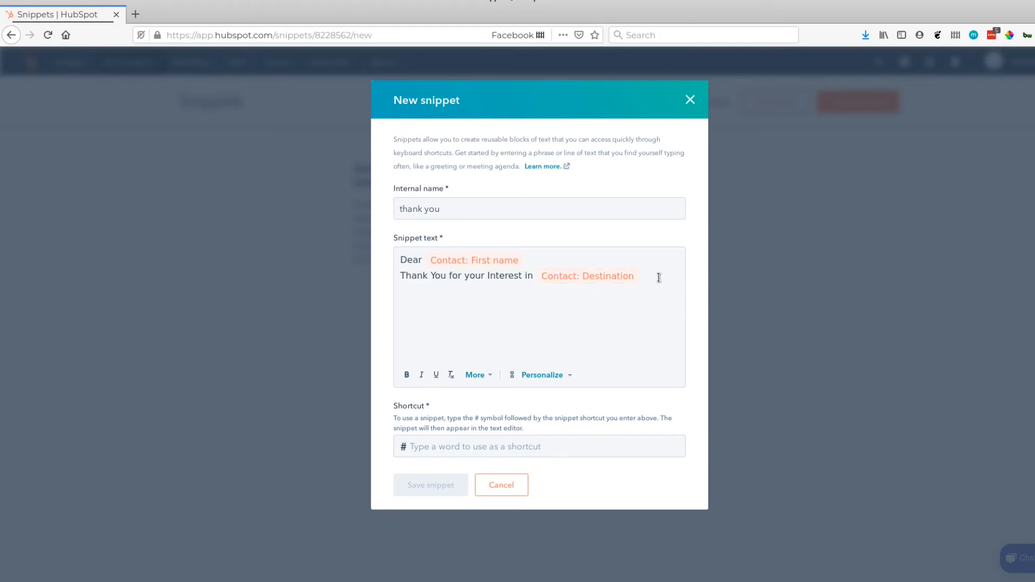
pyautogui.write('We are working on it and would revert shortly.  Best Regards')
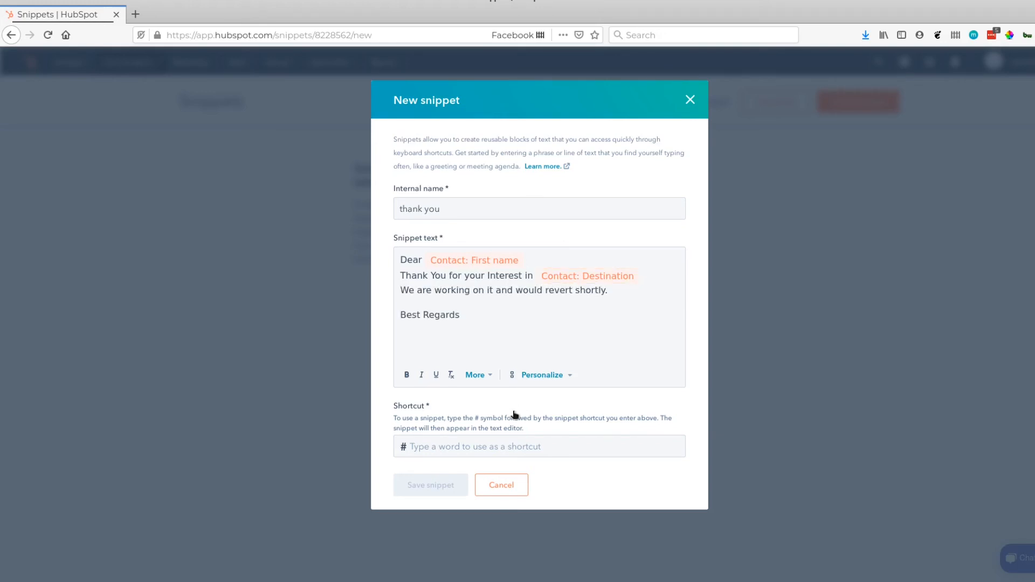
pyautogui.click(513, 447)
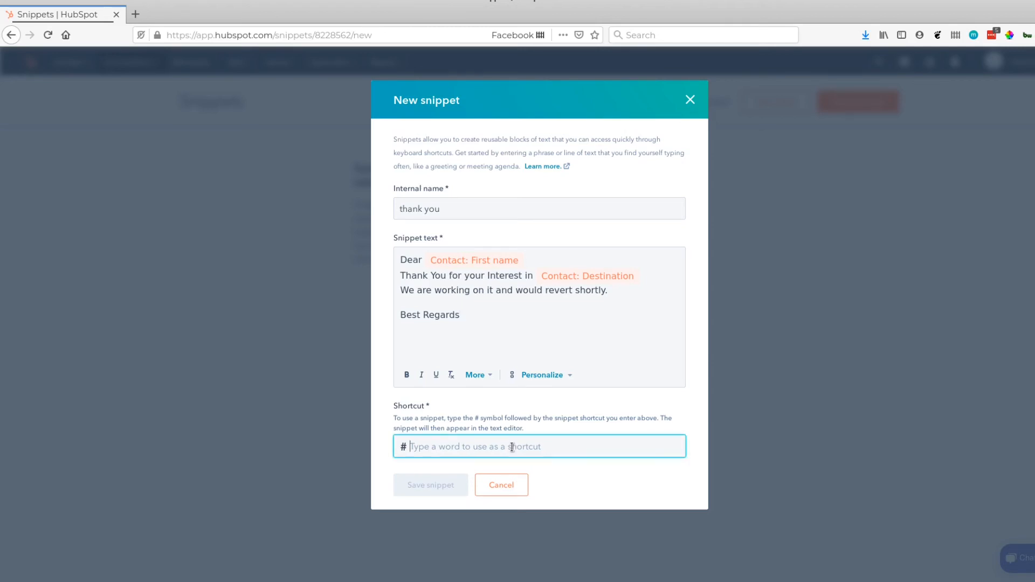
pyautogui.write('thank')
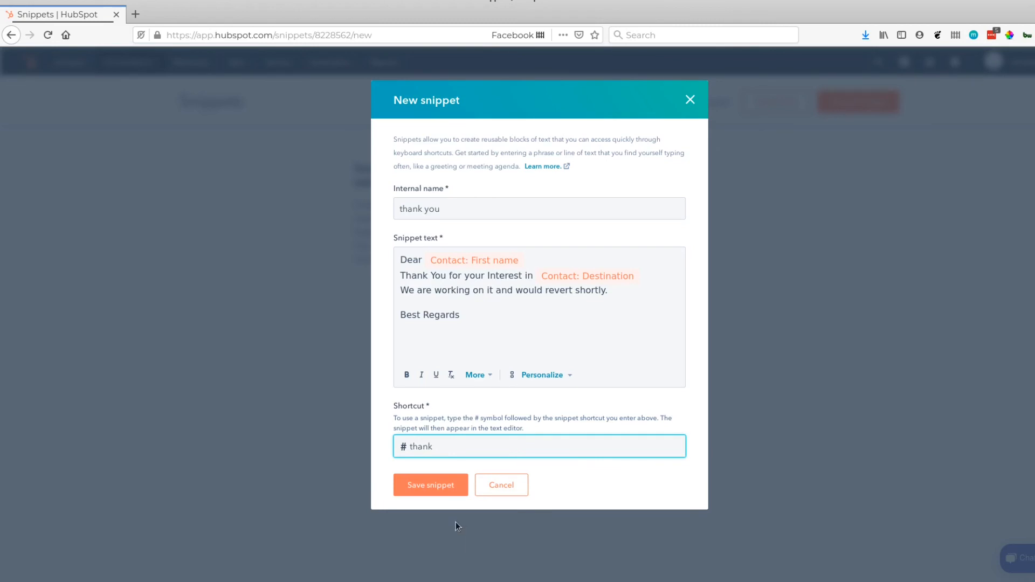
pyautogui.click(427, 485)
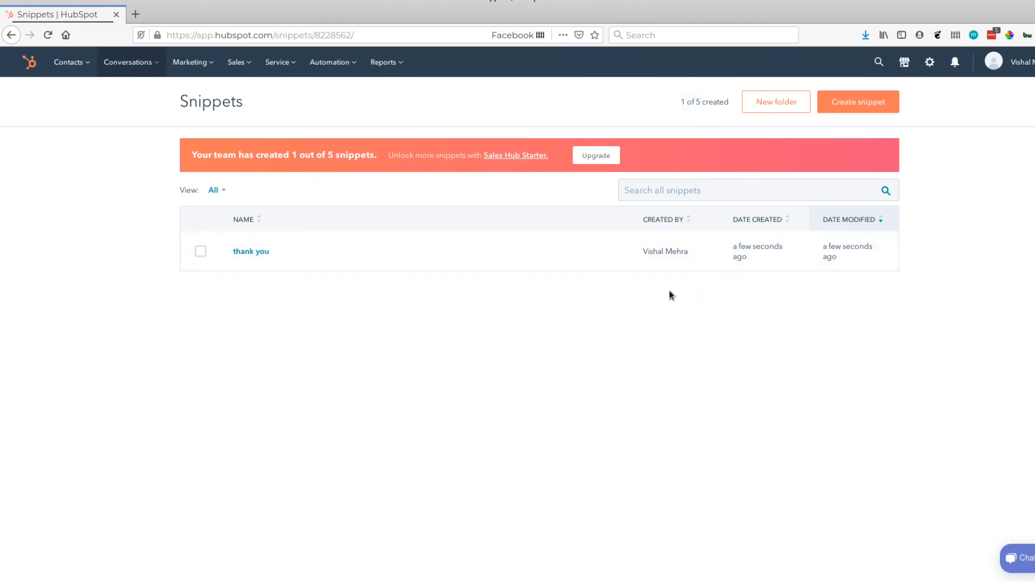
# Open the record of the contact with the destination Maldives and start a new email to that contact
pyautogui.click(84, 58)
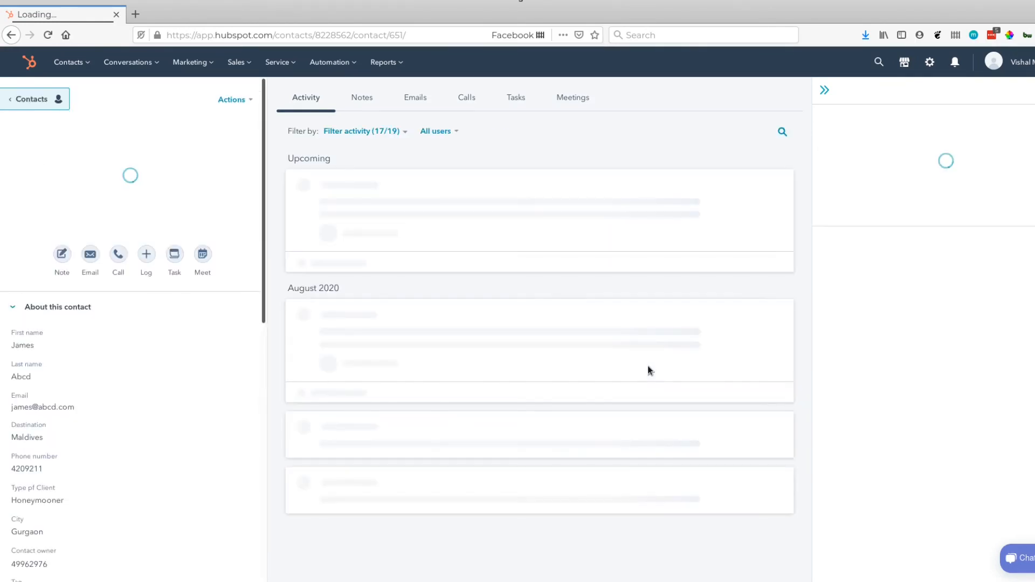
pyautogui.click(411, 99)
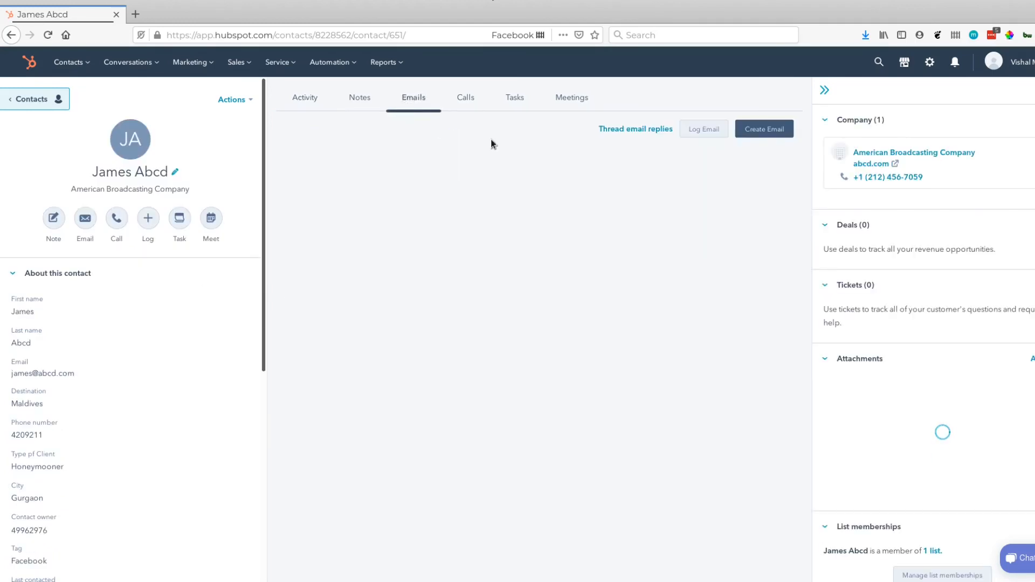
pyautogui.click(758, 134)
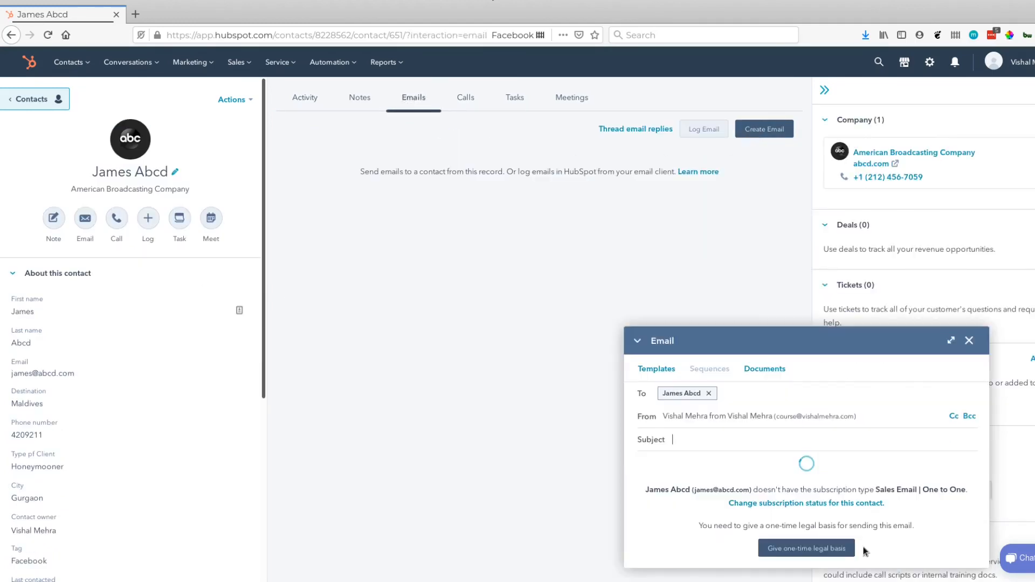
# Give a one-time legal basis of "Legitimate interest - client" for the email, with the consent explanation "Yes"
pyautogui.click(802, 545)
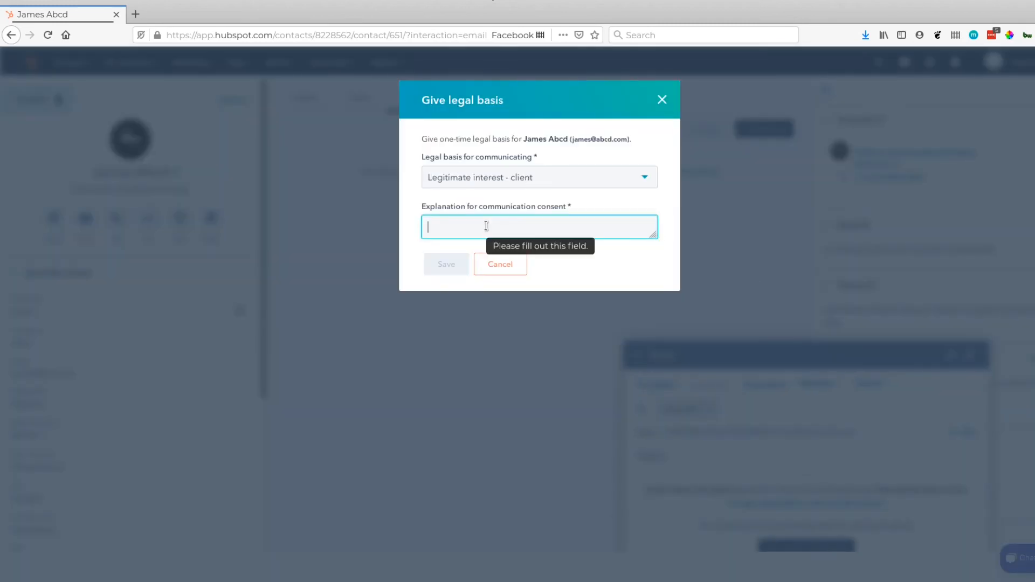
pyautogui.write('Yes')
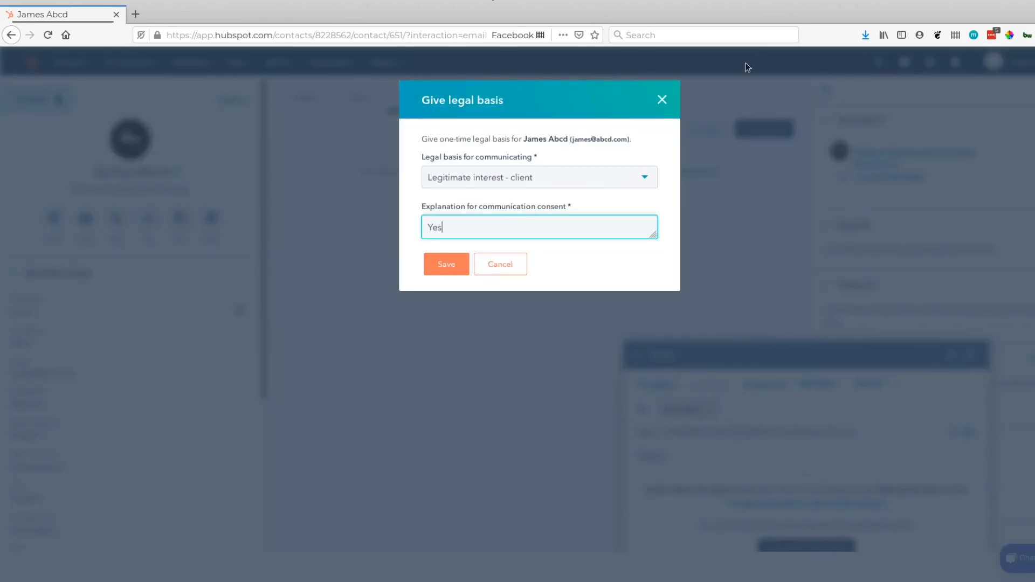
pyautogui.click(452, 268)
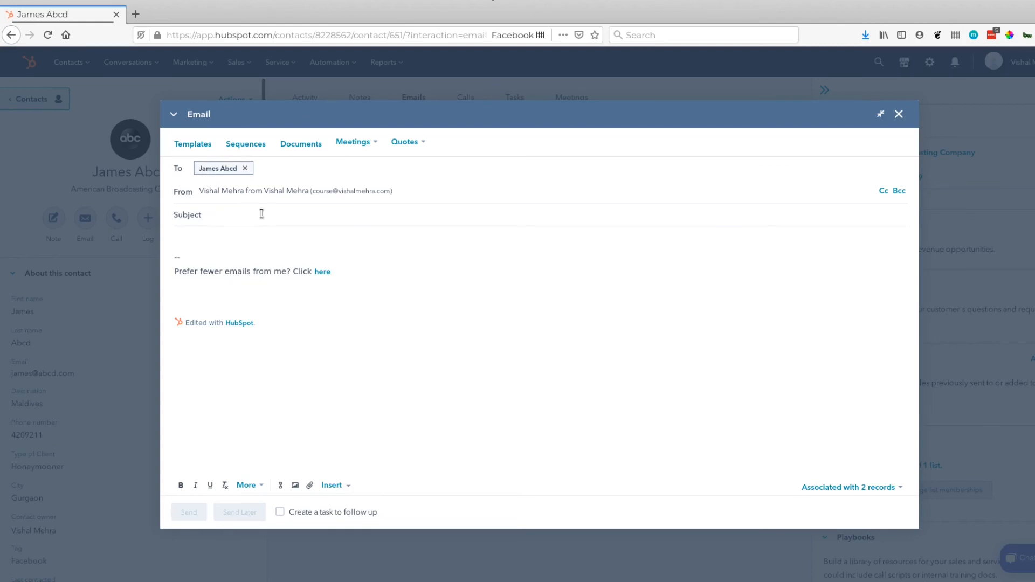
# Insert the "thank you" snippet into the email body through its # shortcut and close the email without sending
pyautogui.click(210, 237)
pyautogui.write('#th')
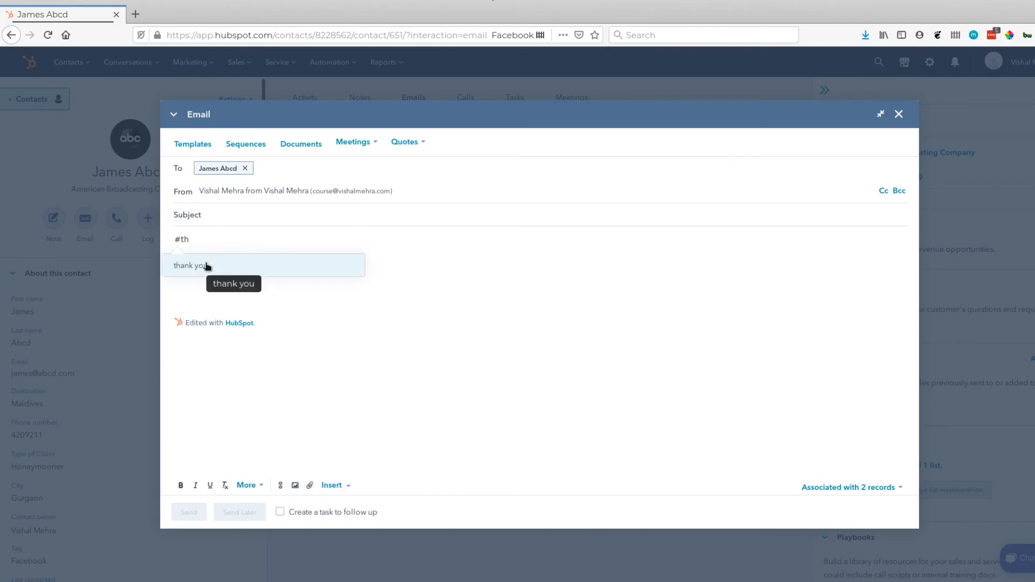
pyautogui.click(208, 267)
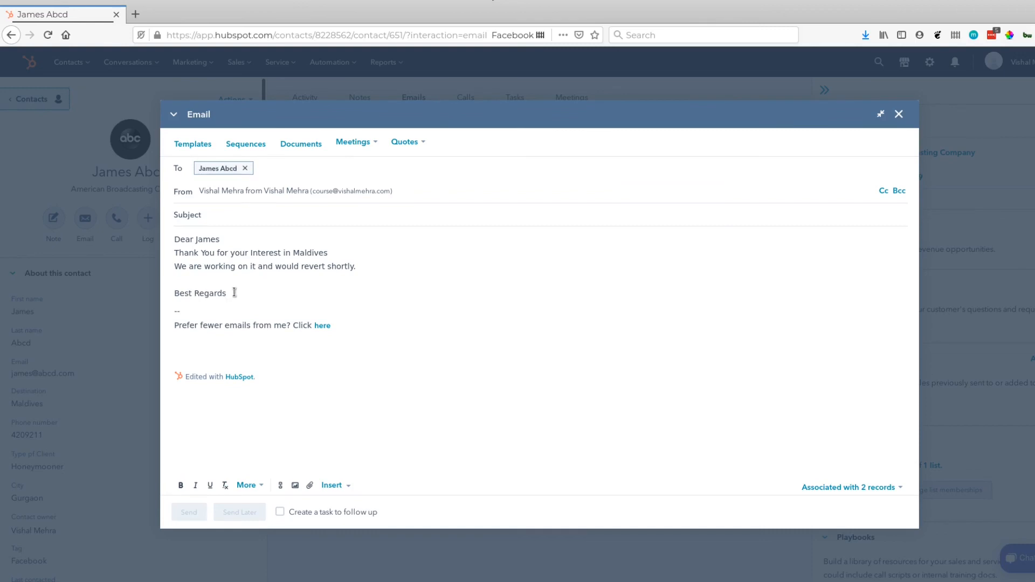
pyautogui.click(899, 114)
# Examine the first touch and follow-up emails in the HubSpot Template Library for new templates, saving no selection
pyautogui.moveTo(128, 62)
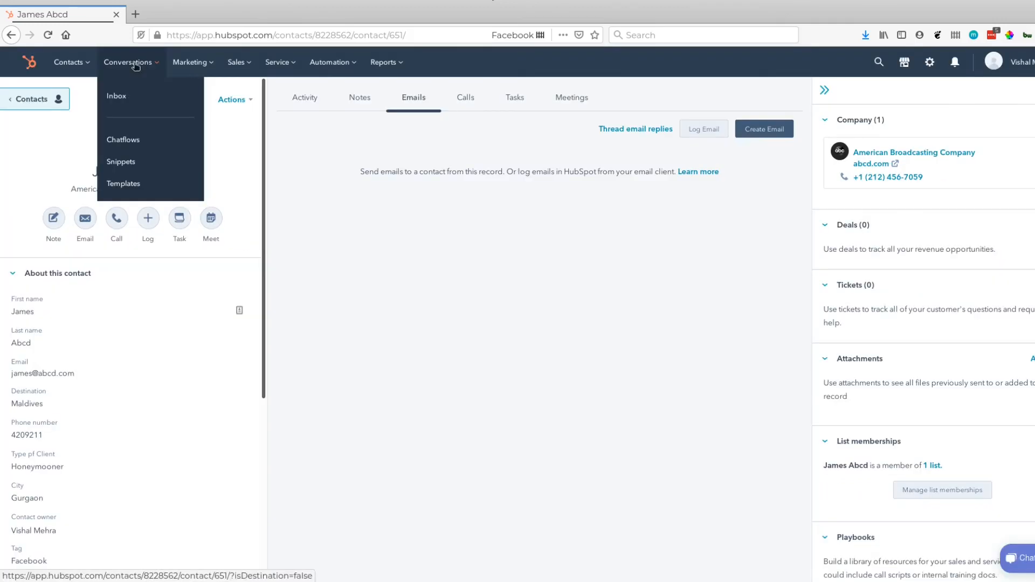
pyautogui.click(154, 186)
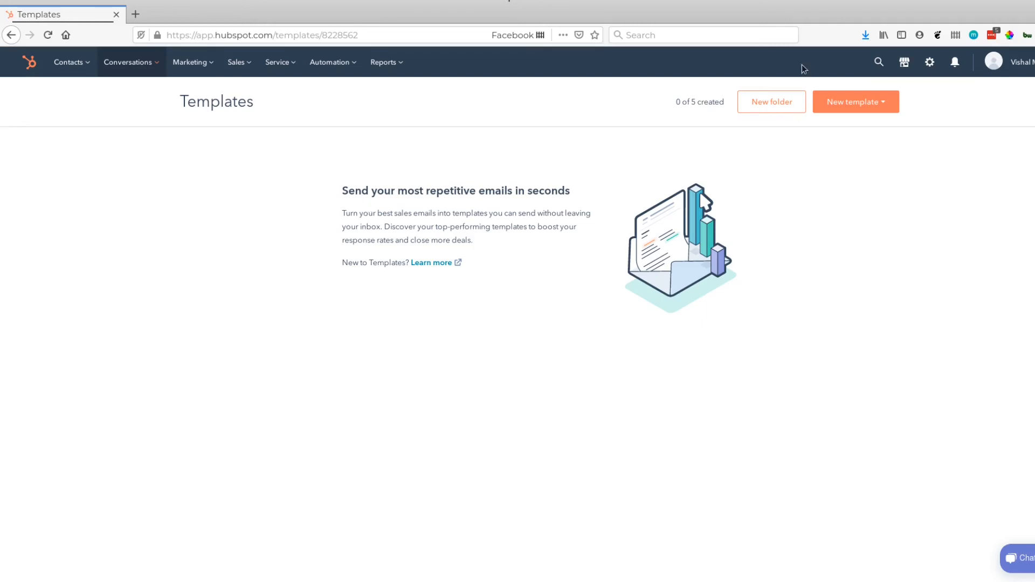
pyautogui.click(861, 108)
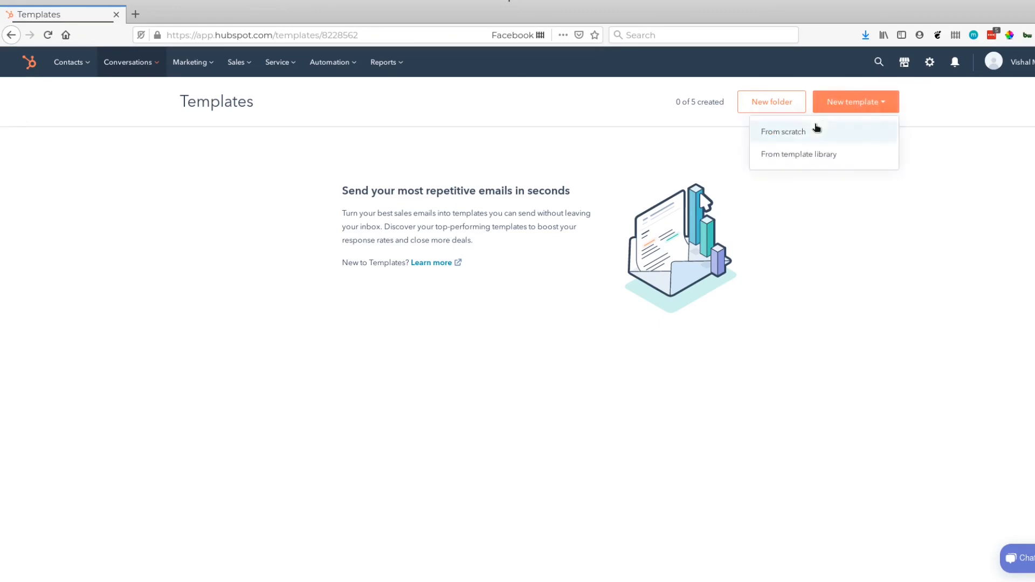
pyautogui.click(804, 154)
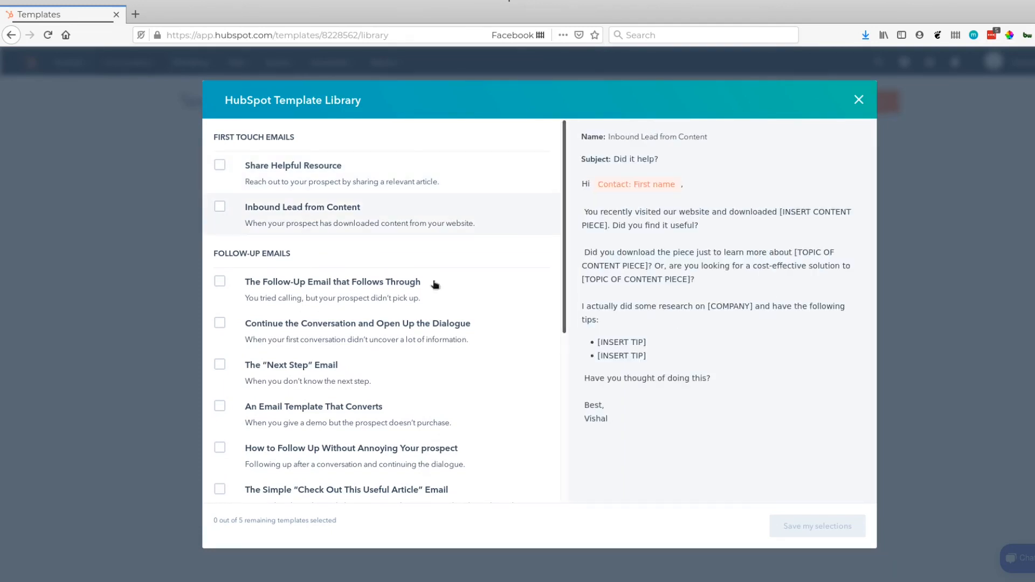
pyautogui.scroll(-5, 384, 213)
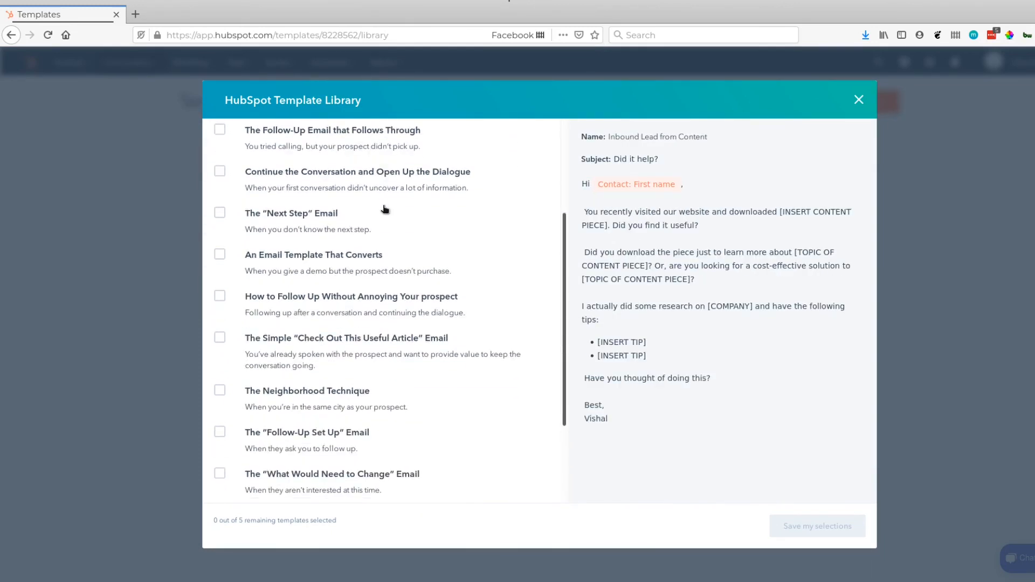
pyautogui.scroll(5, 395, 202)
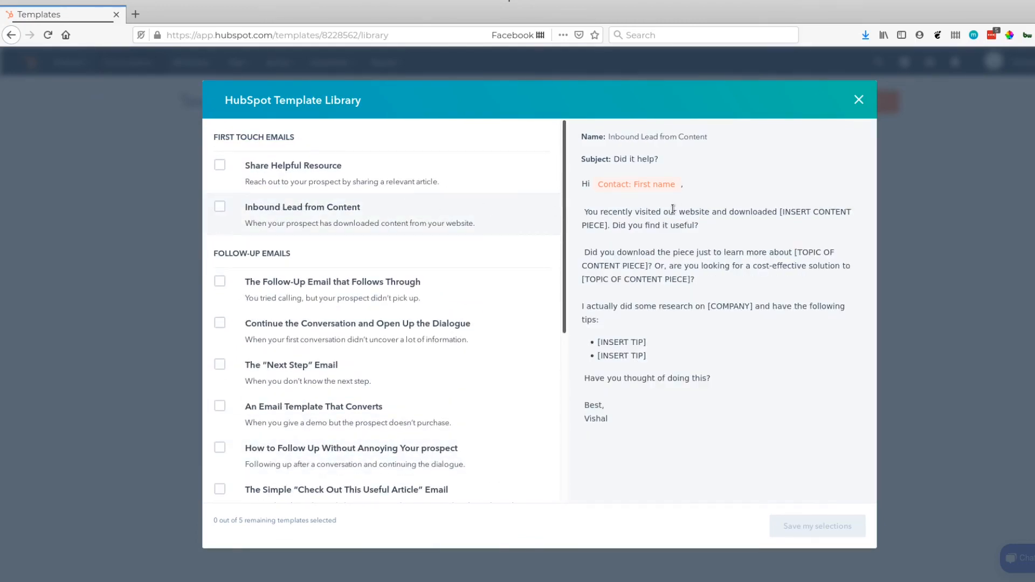
pyautogui.click(859, 99)
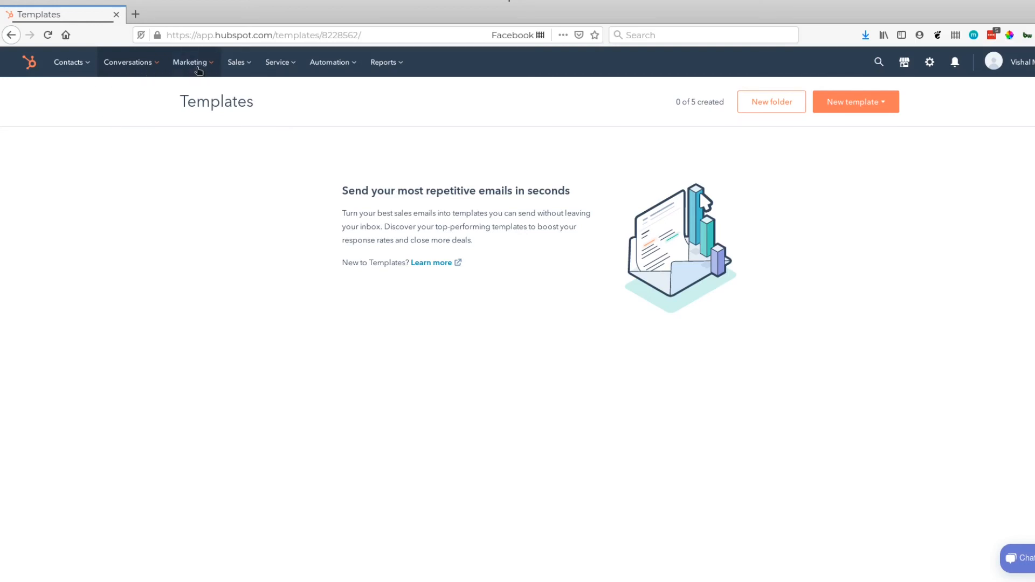
pyautogui.click(139, 72)
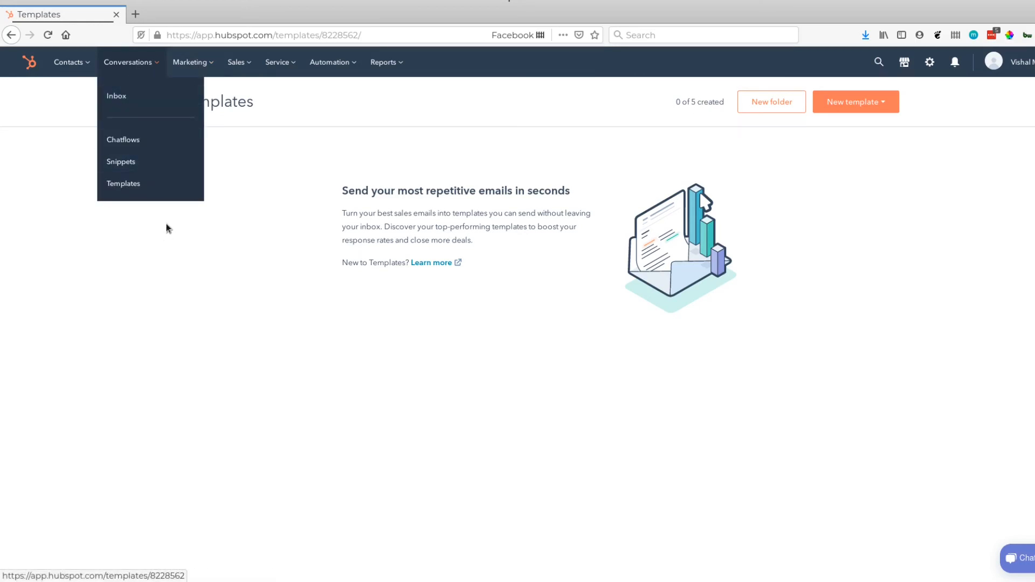